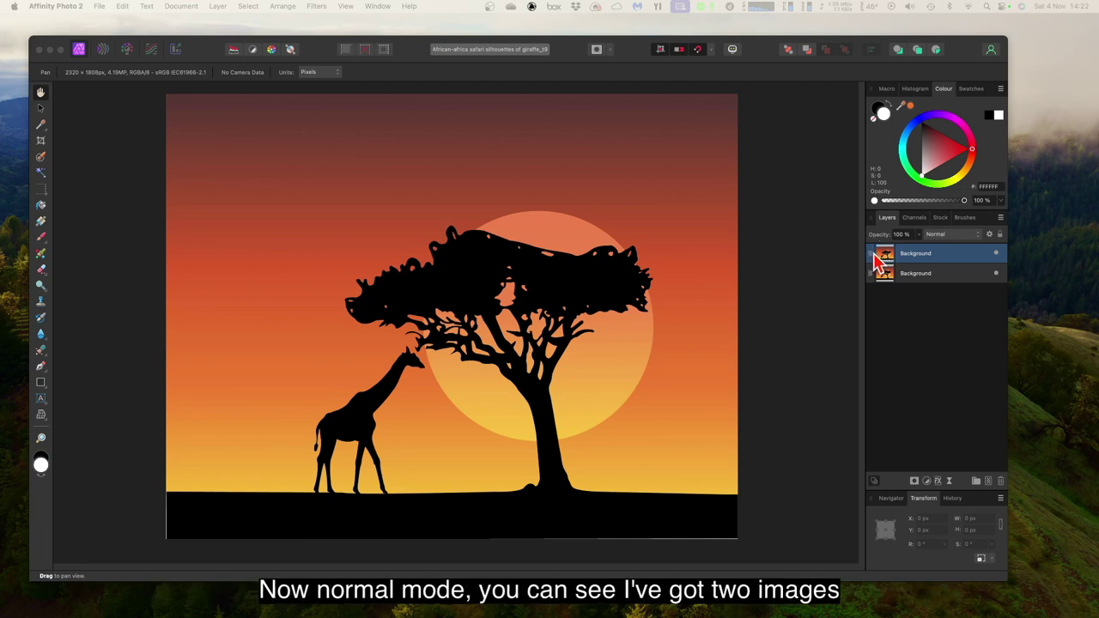
# - Set the upper Background layer's blend mode to Multiply and hide and show the layer to compare the effect with the original
pyautogui.click(957, 277)
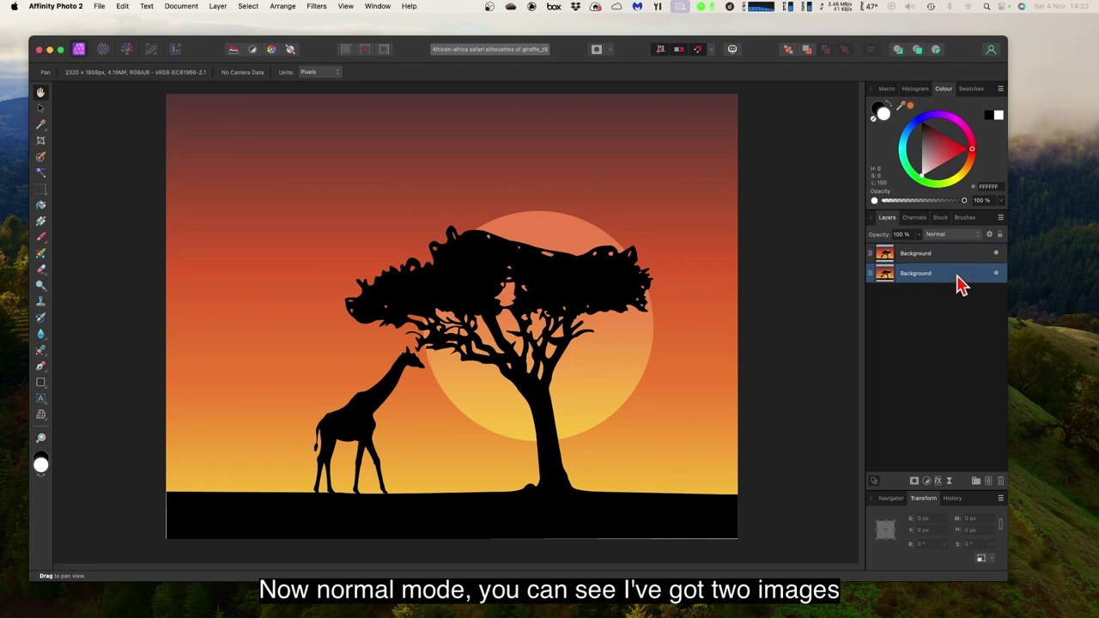
pyautogui.click(945, 261)
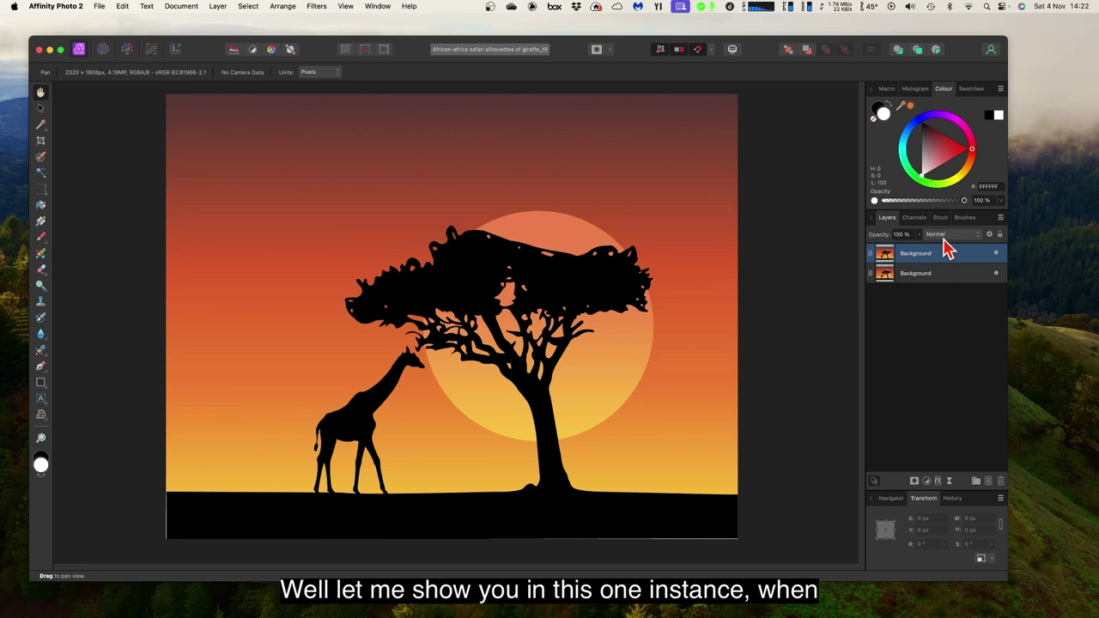
pyautogui.click(943, 238)
pyautogui.click(943, 239)
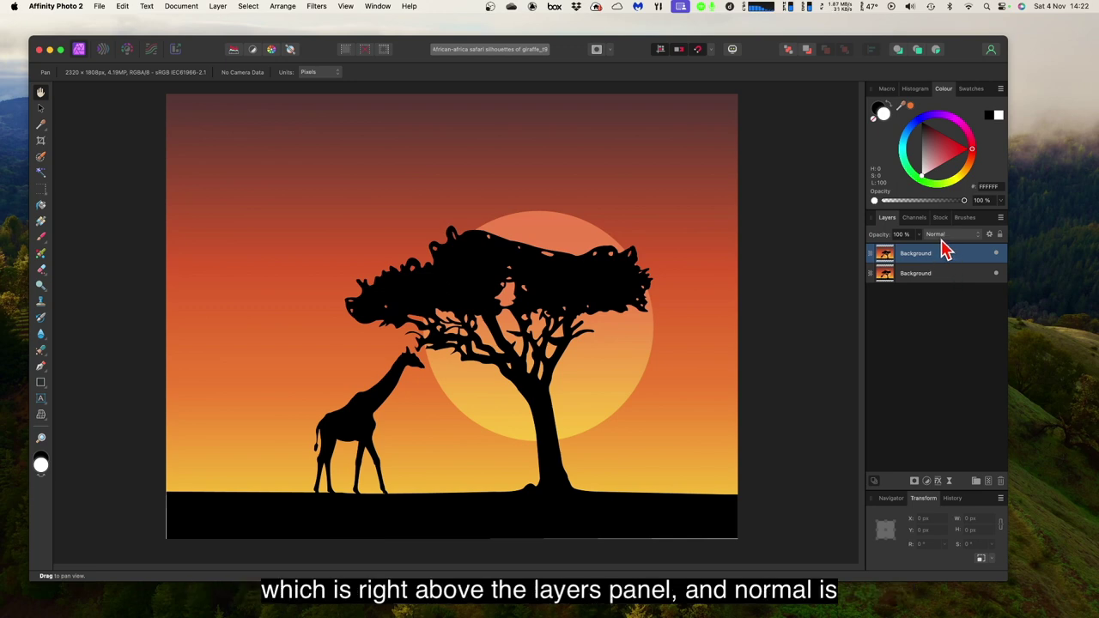
pyautogui.click(943, 240)
pyautogui.click(941, 240)
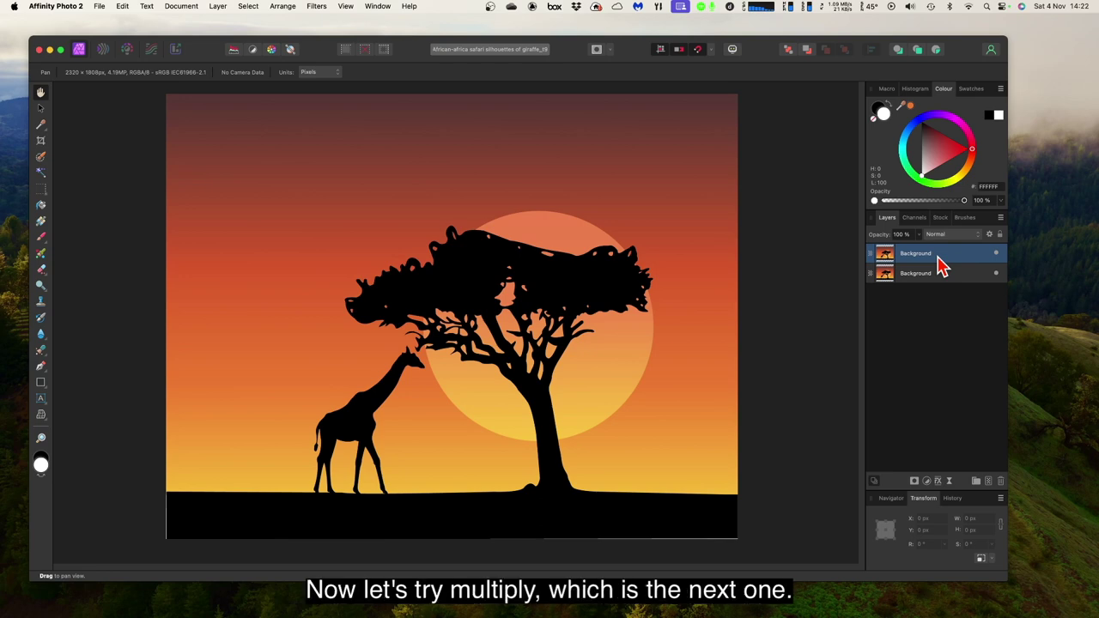
pyautogui.click(940, 236)
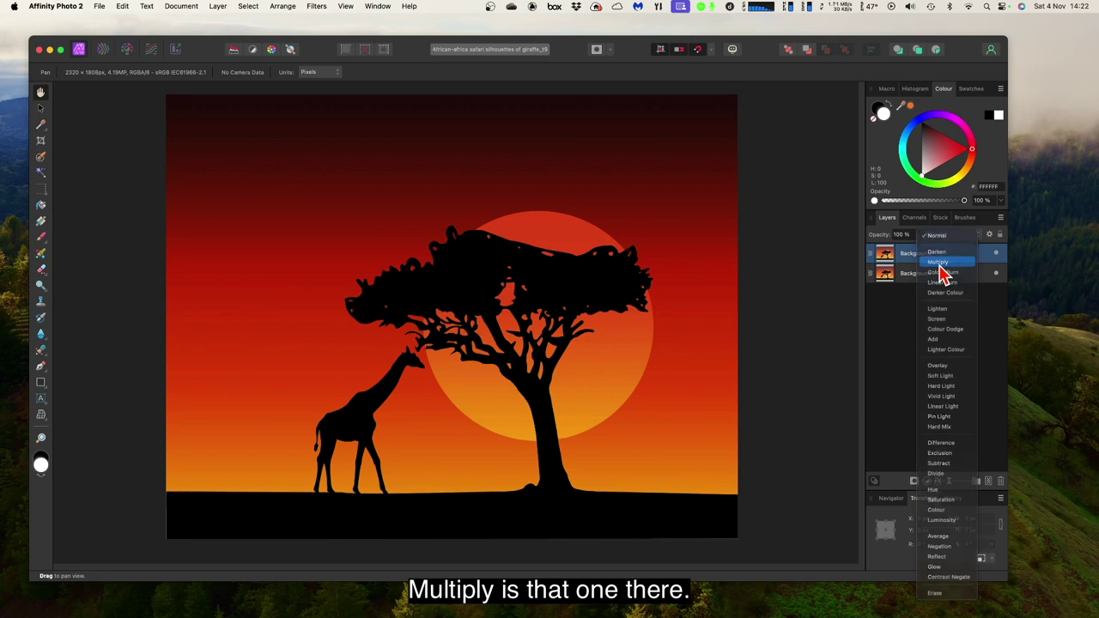
pyautogui.click(940, 263)
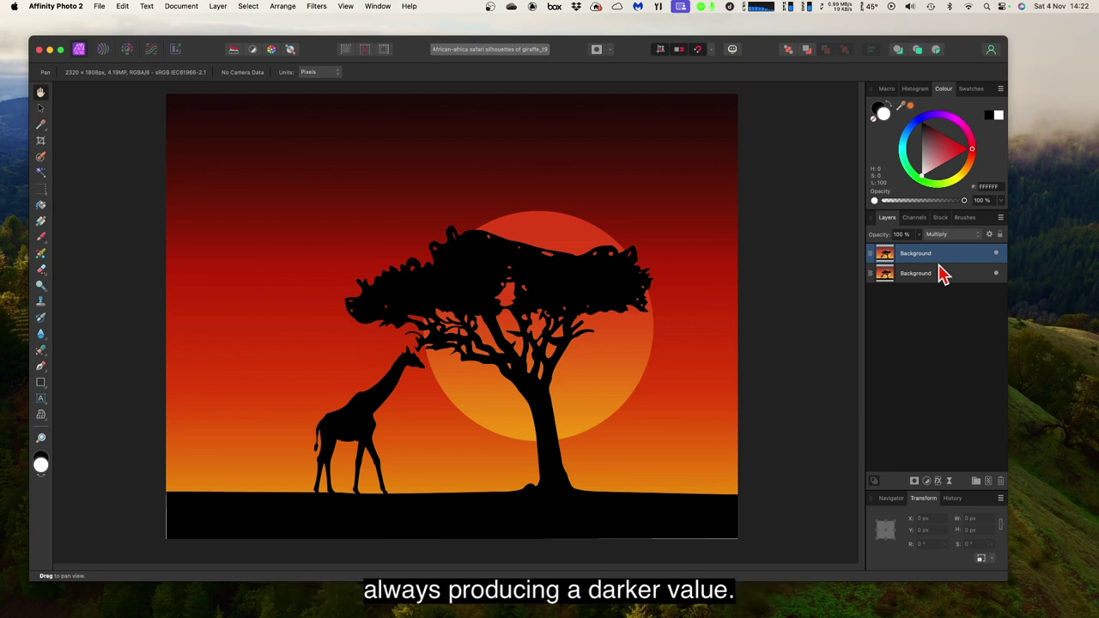
pyautogui.click(995, 255)
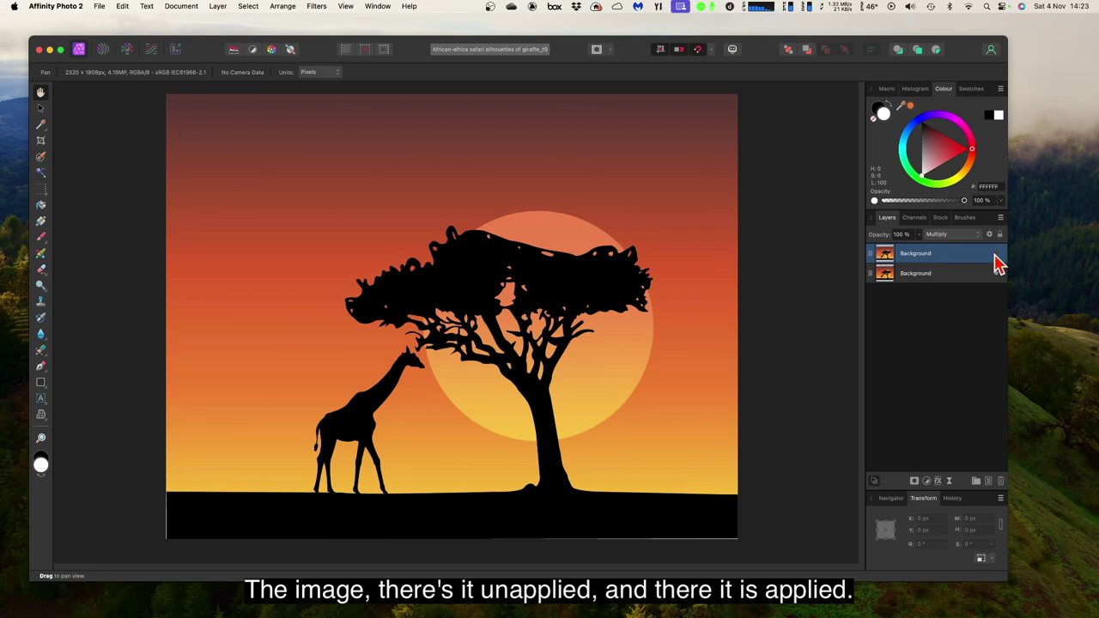
pyautogui.click(995, 255)
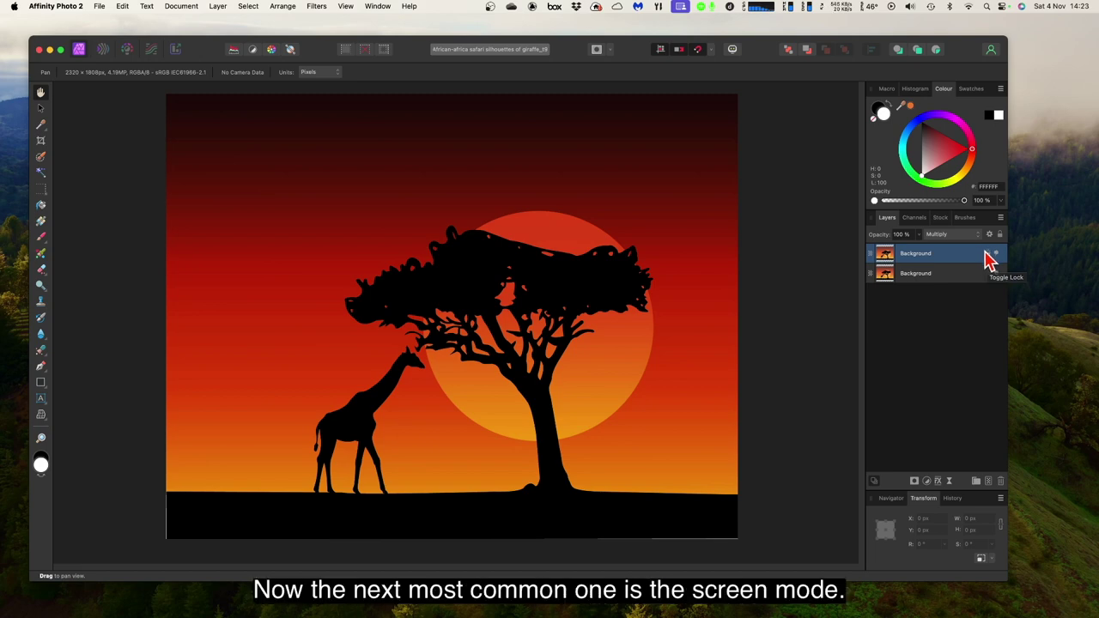
# - Try the Screen blend mode on the upper Background layer, and switch it to Overlay
pyautogui.click(951, 236)
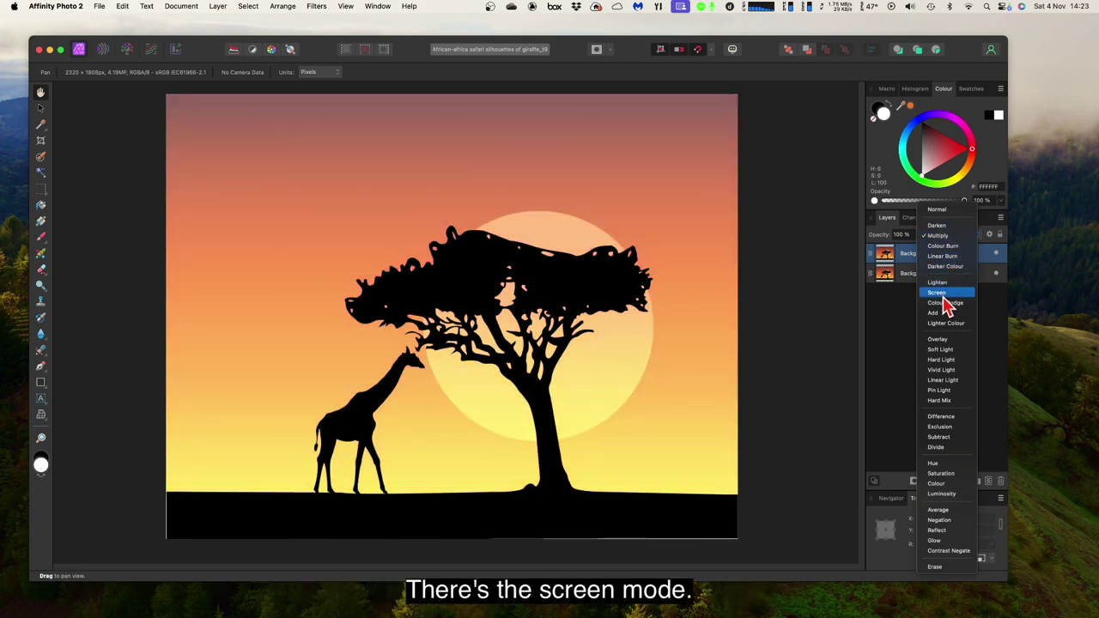
pyautogui.click(936, 294)
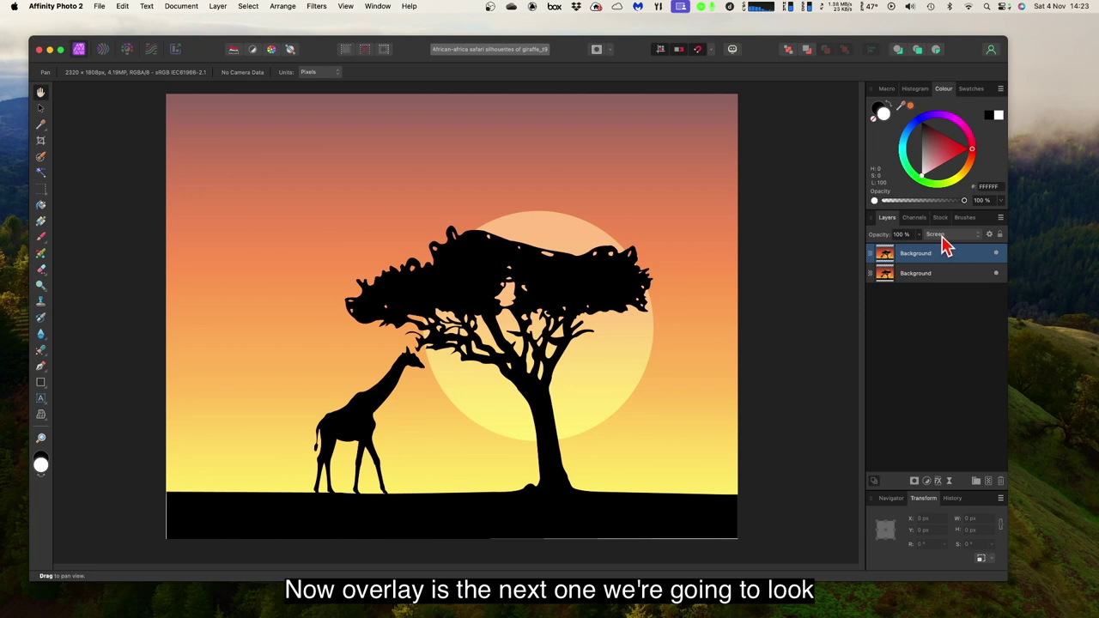
pyautogui.click(943, 239)
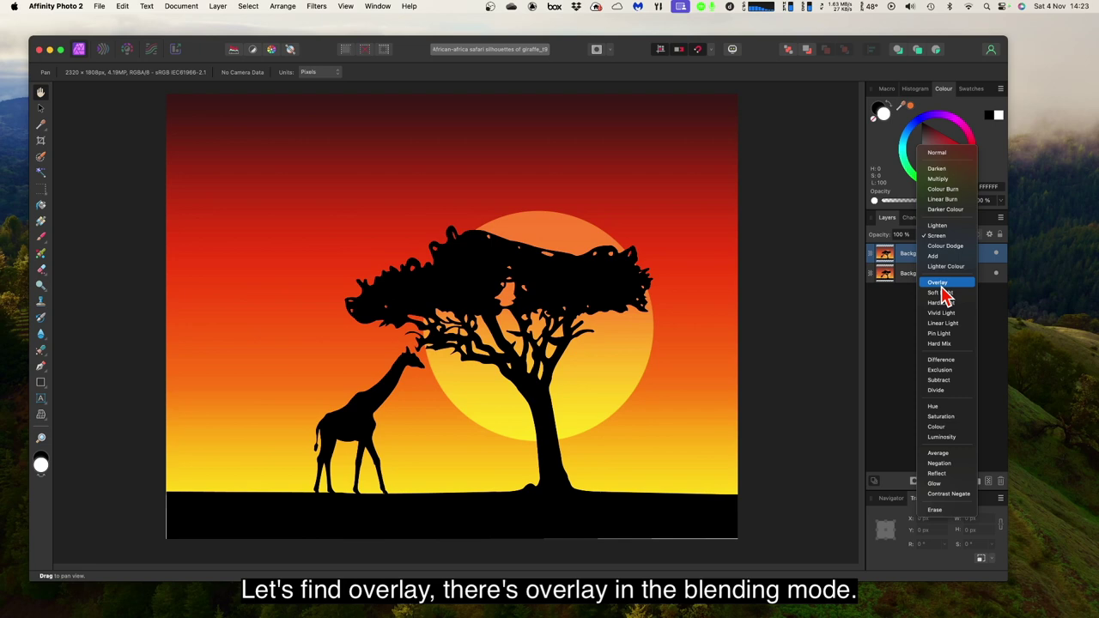
pyautogui.click(941, 285)
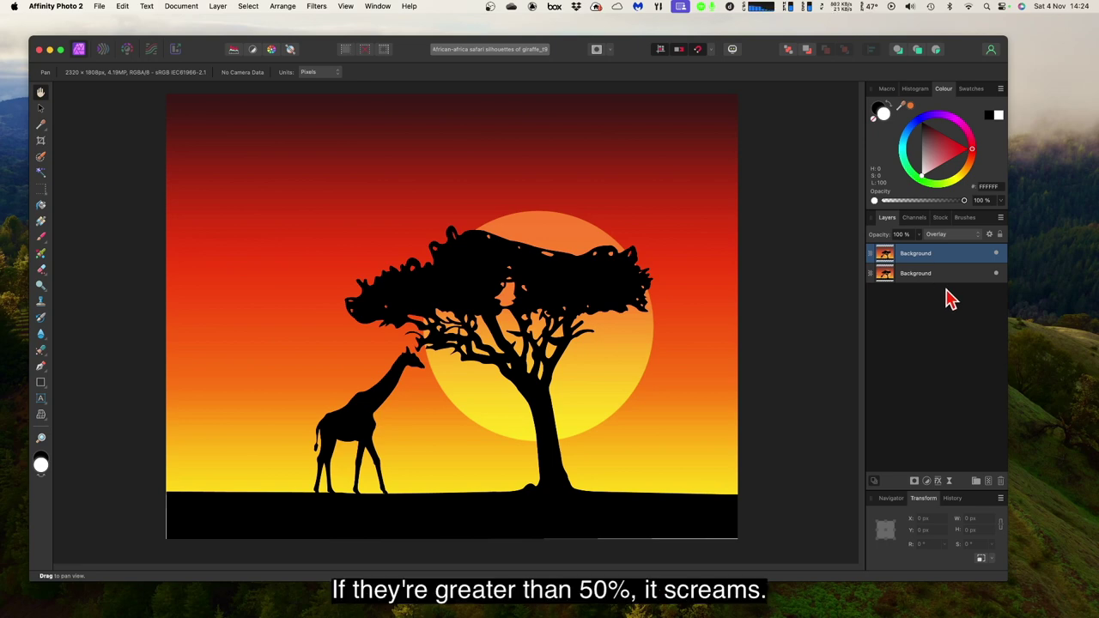
# - Hide and show the upper Background layer several times to compare the Overlay result with the original image
pyautogui.click(996, 255)
pyautogui.click(996, 255)
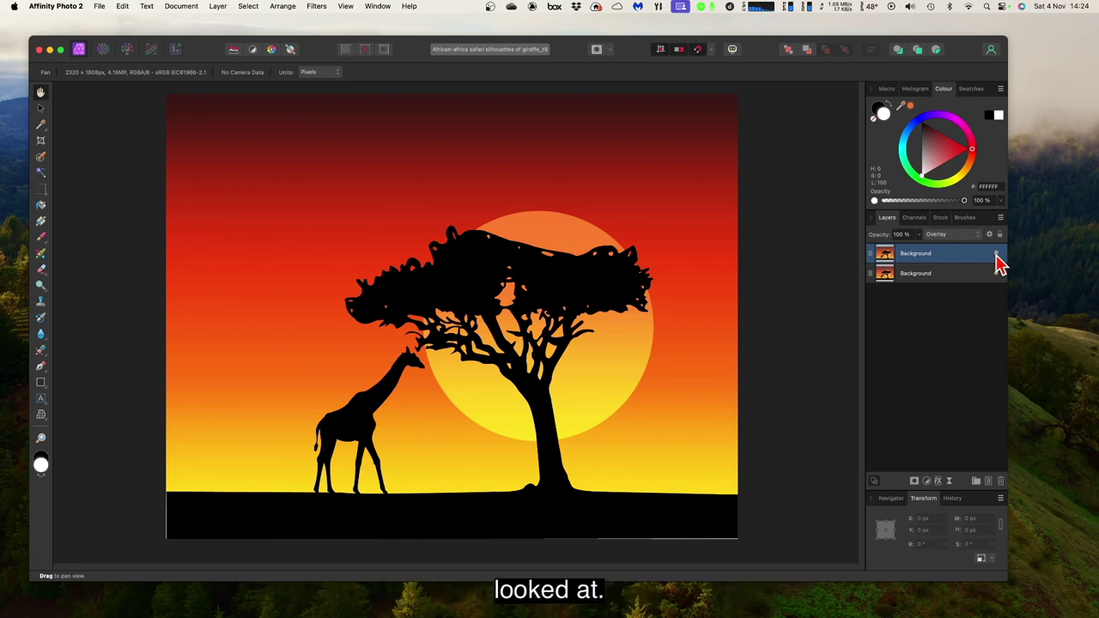
pyautogui.click(996, 255)
pyautogui.click(997, 254)
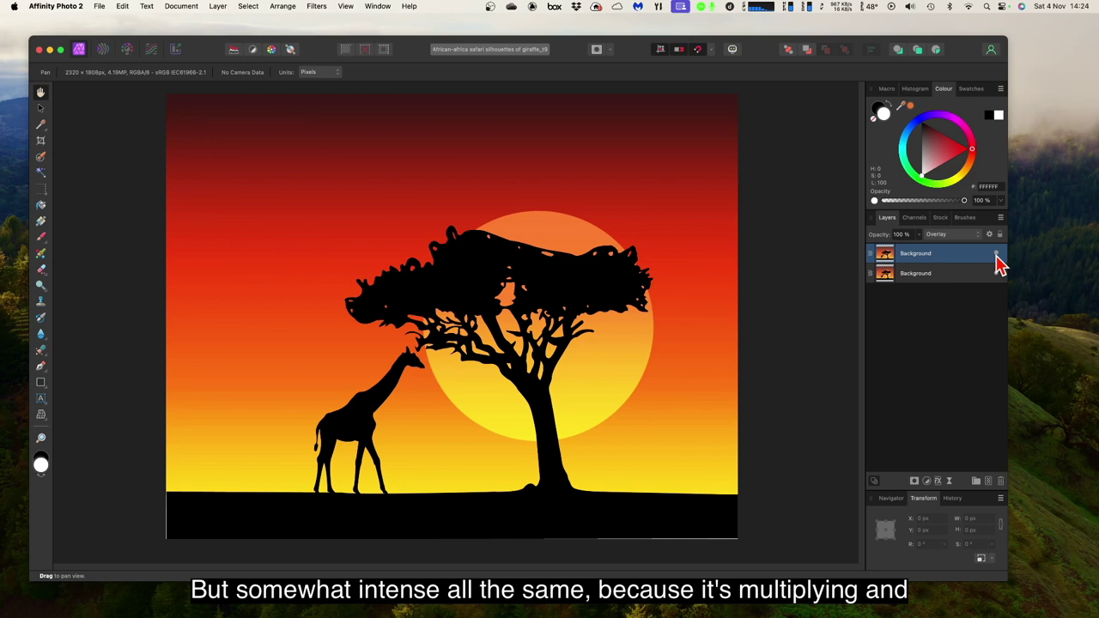
pyautogui.click(997, 255)
pyautogui.click(996, 255)
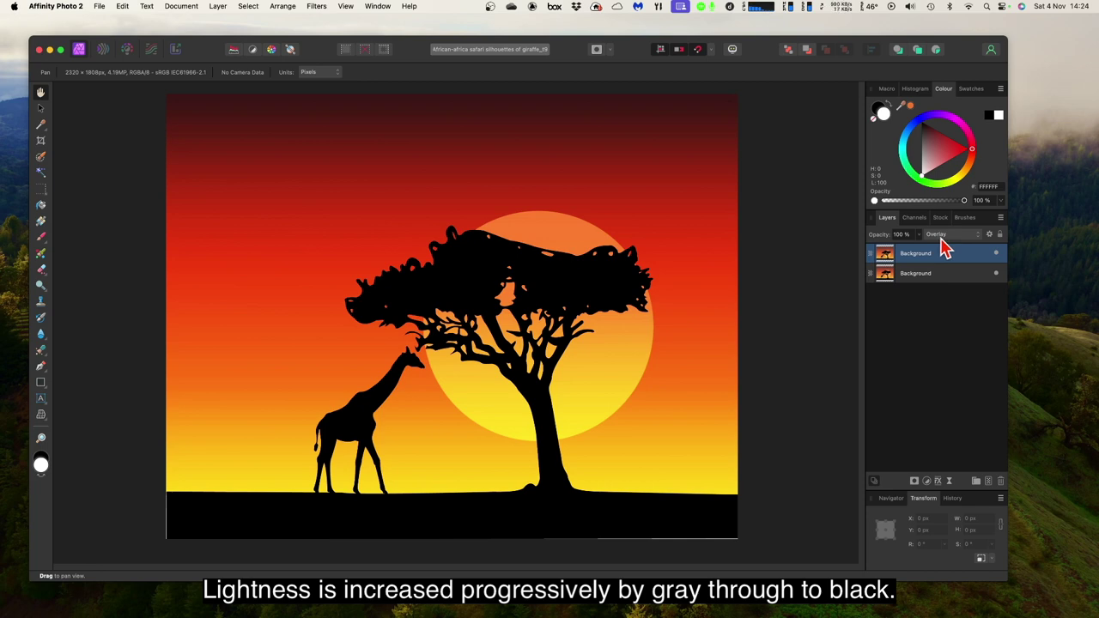
# - Set the upper Background layer's blend mode to Divide and hide and show the layer to compare
pyautogui.click(945, 246)
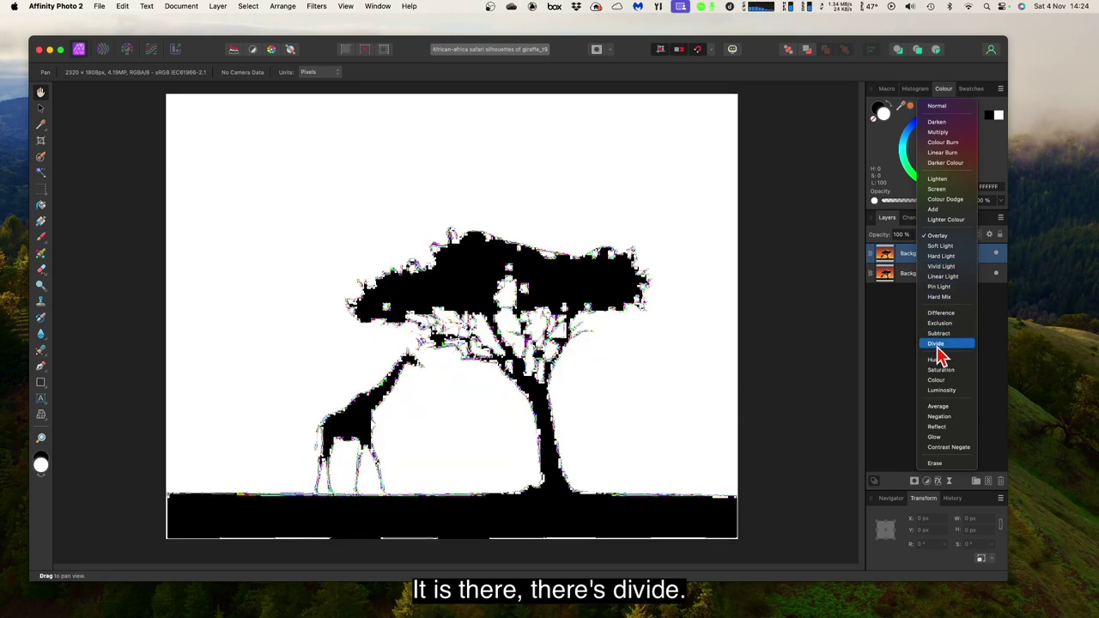
pyautogui.click(937, 352)
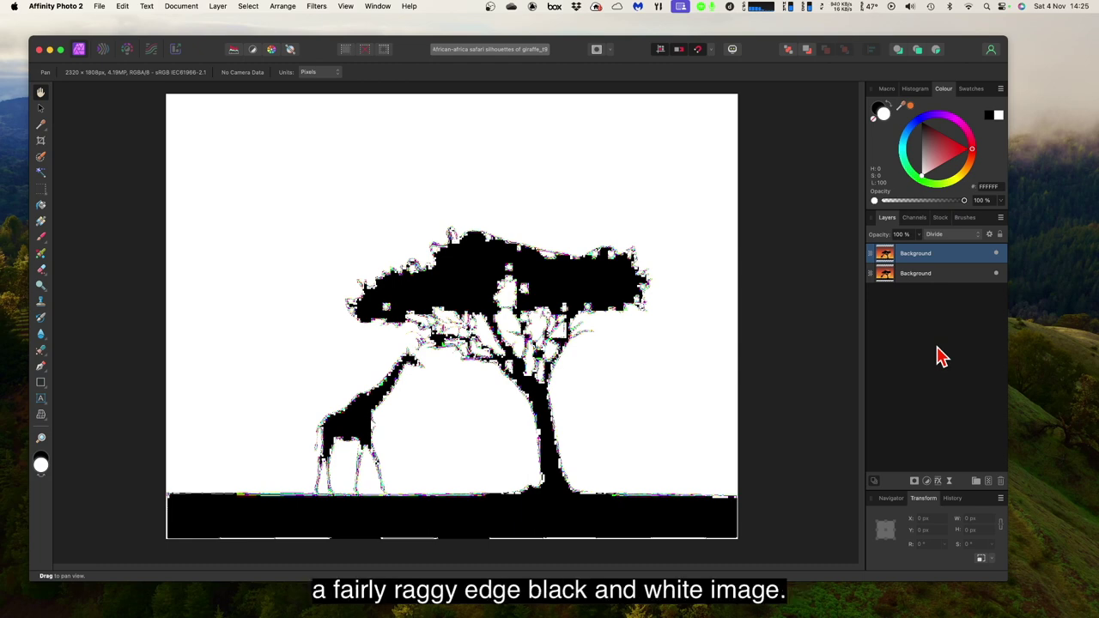
pyautogui.click(996, 255)
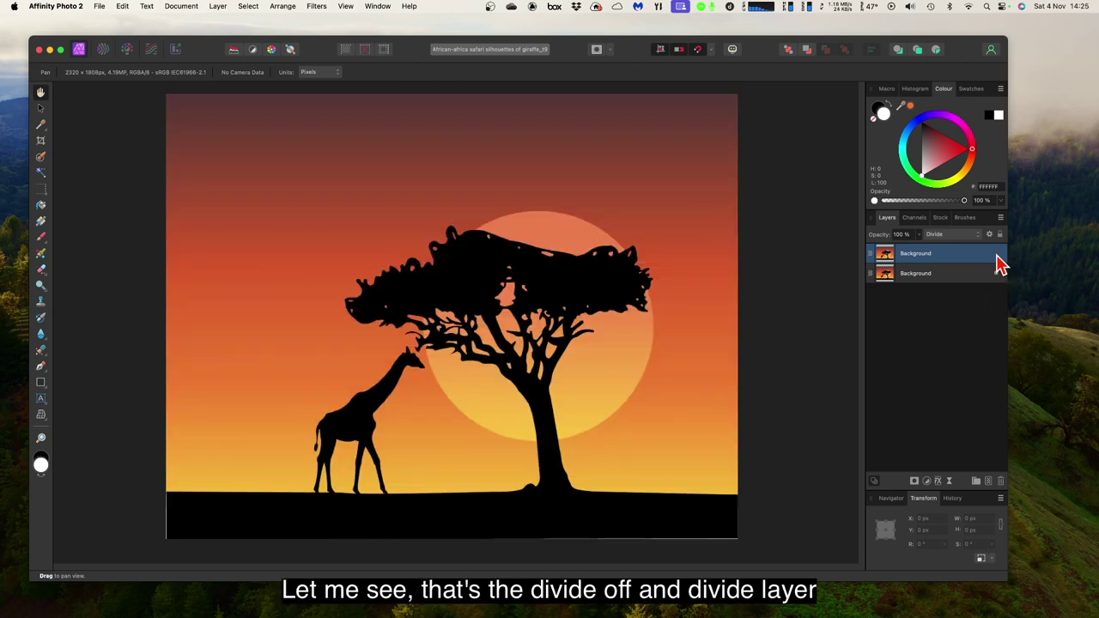
pyautogui.click(997, 255)
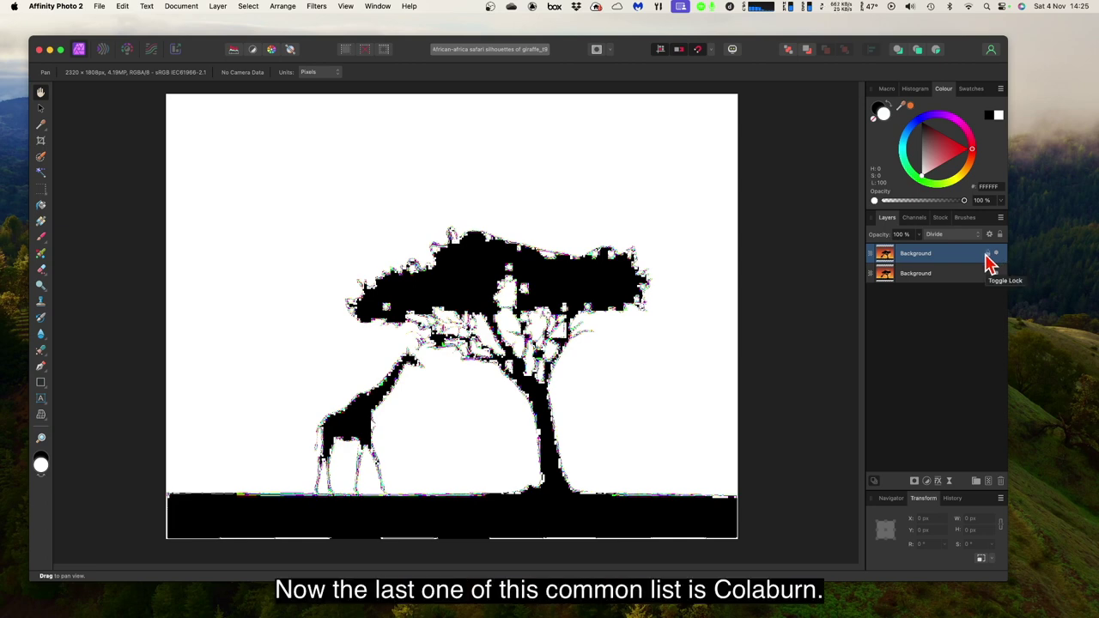
# - Set the upper Background layer's blend mode to Colour Burn and hide and show the layer to compare
pyautogui.click(945, 237)
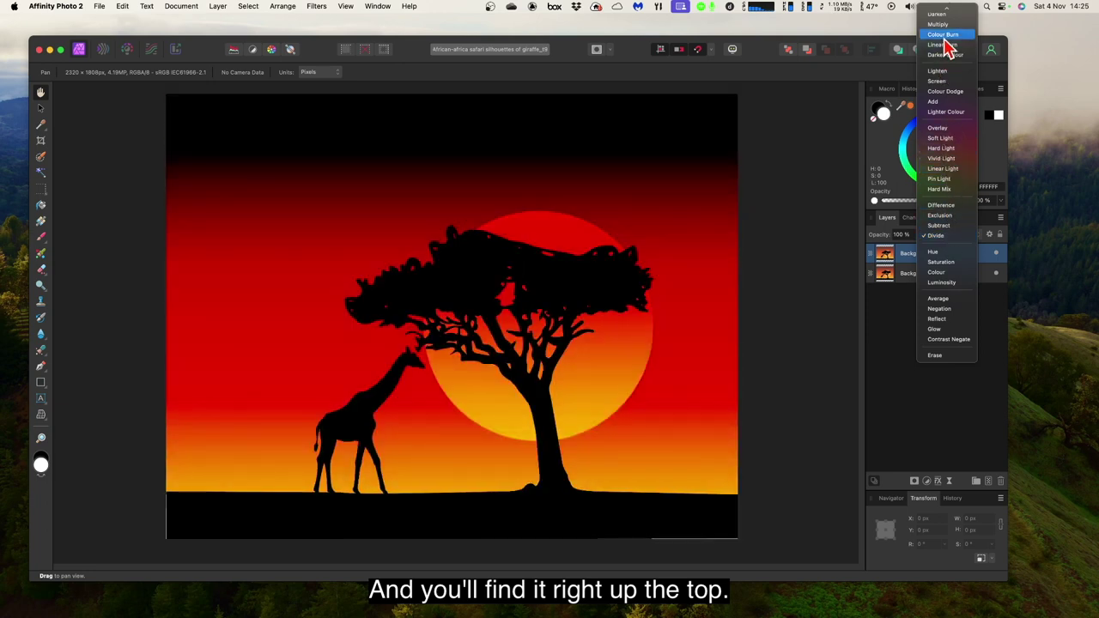
pyautogui.click(944, 36)
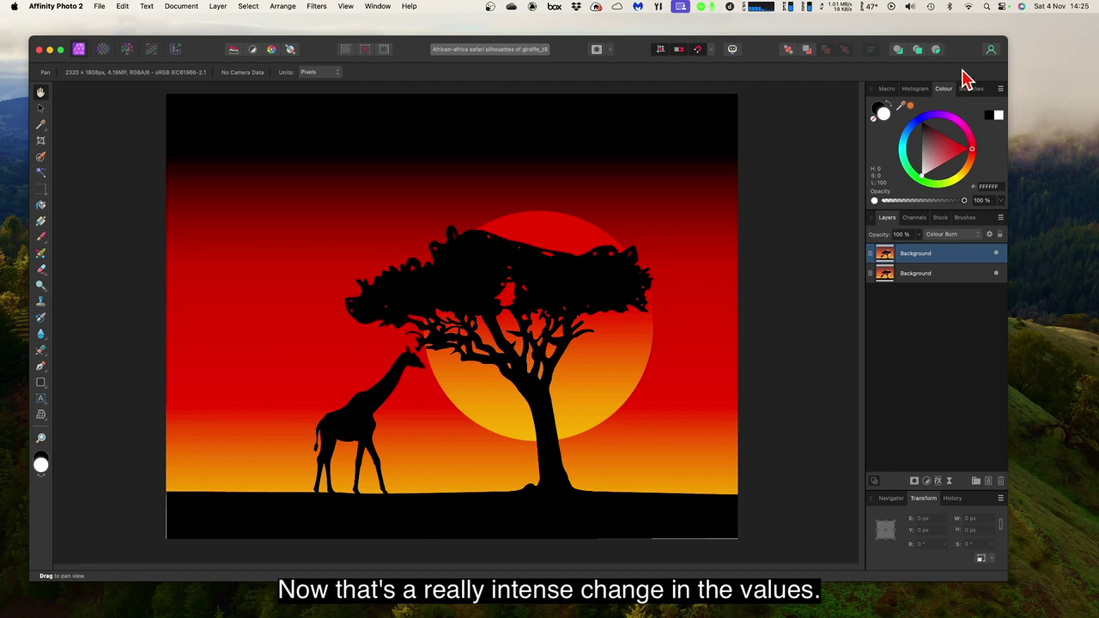
pyautogui.click(996, 256)
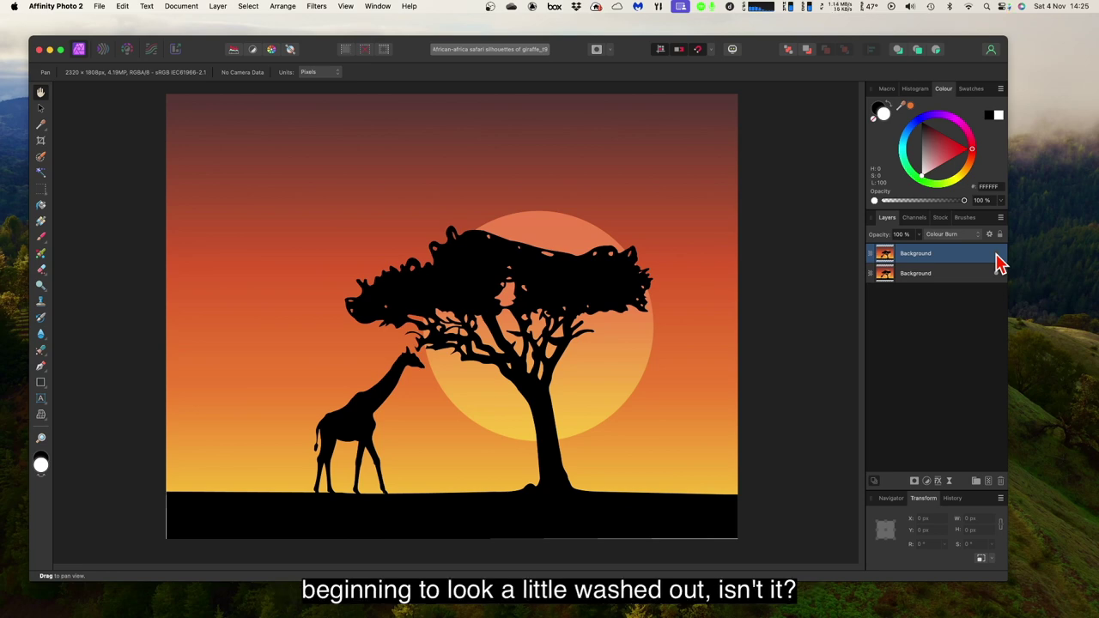
pyautogui.click(997, 255)
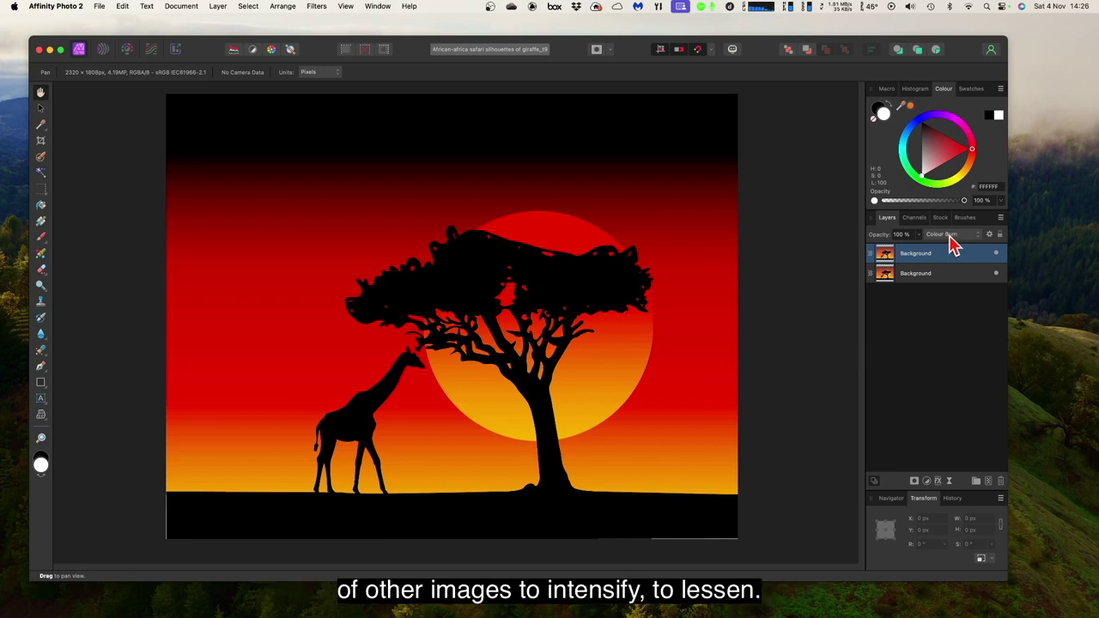
pyautogui.click(948, 237)
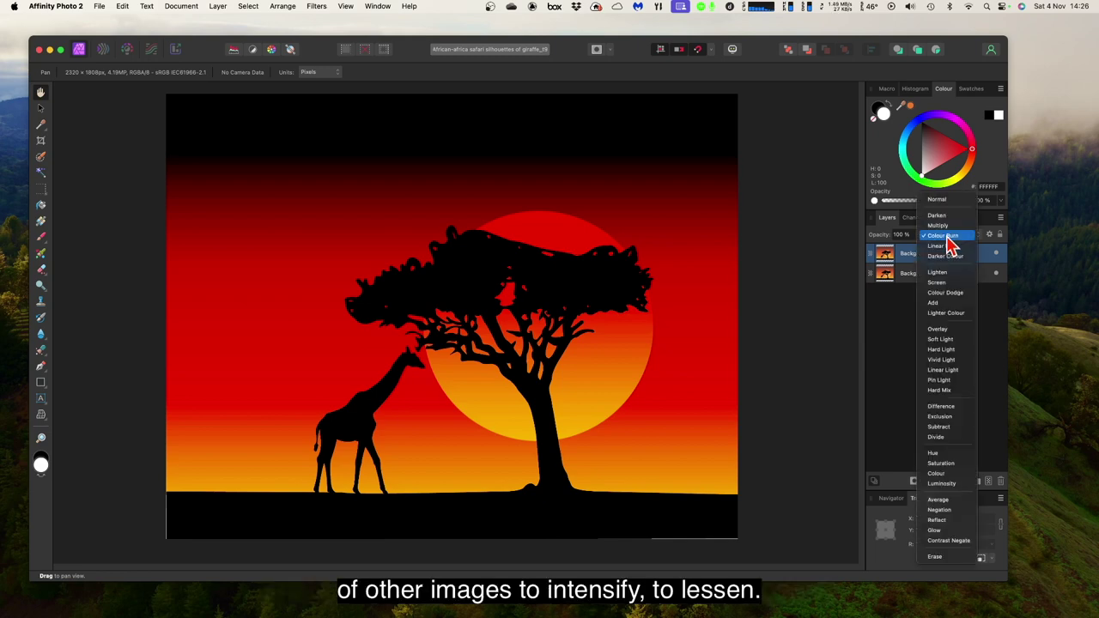
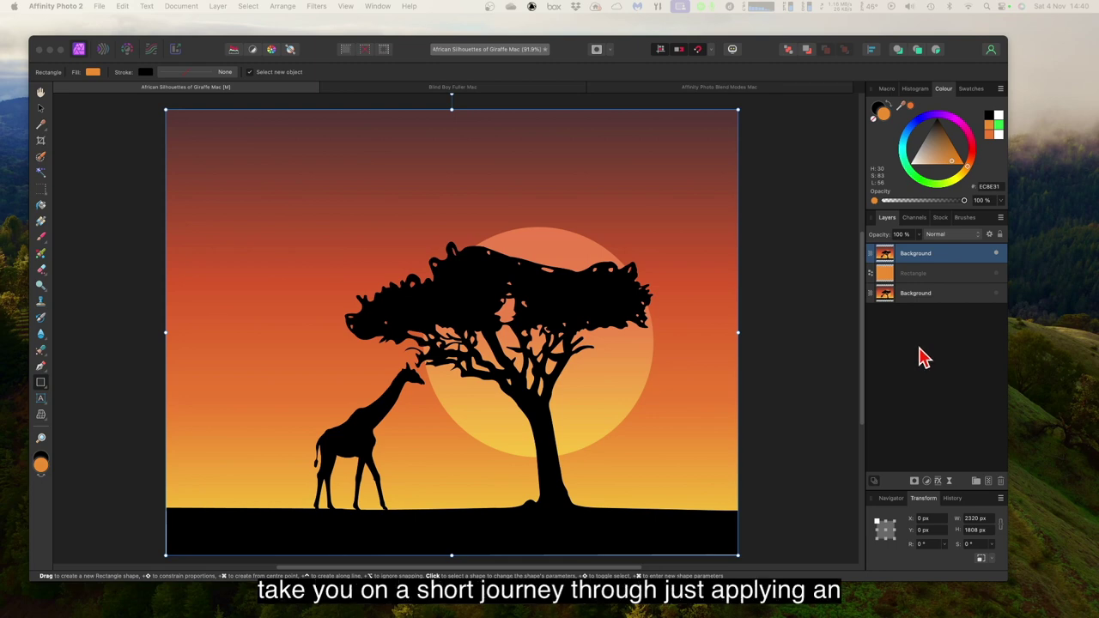
# - Recolour the Rectangle layer through green and turquoise shades to orange EC7731, and make the layer visible
pyautogui.click(915, 274)
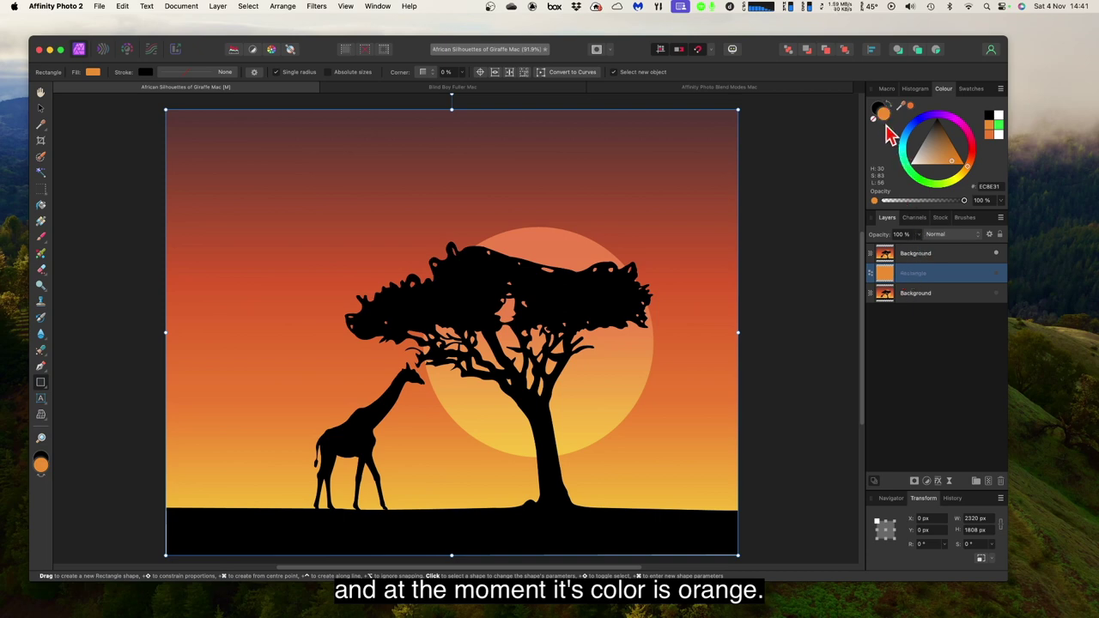
pyautogui.click(915, 172)
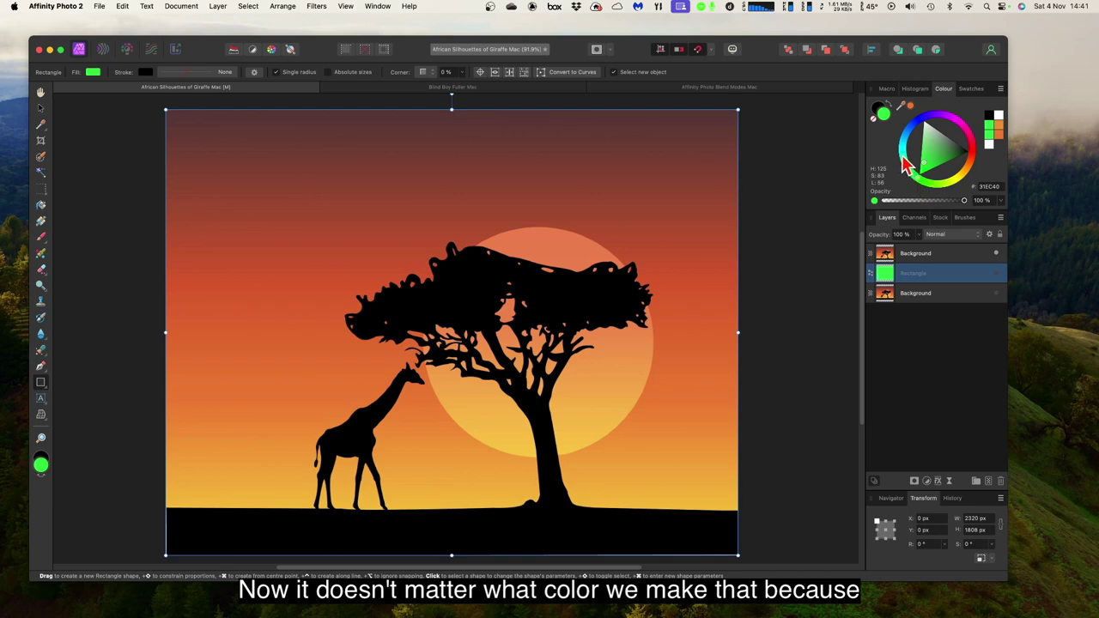
pyautogui.click(906, 165)
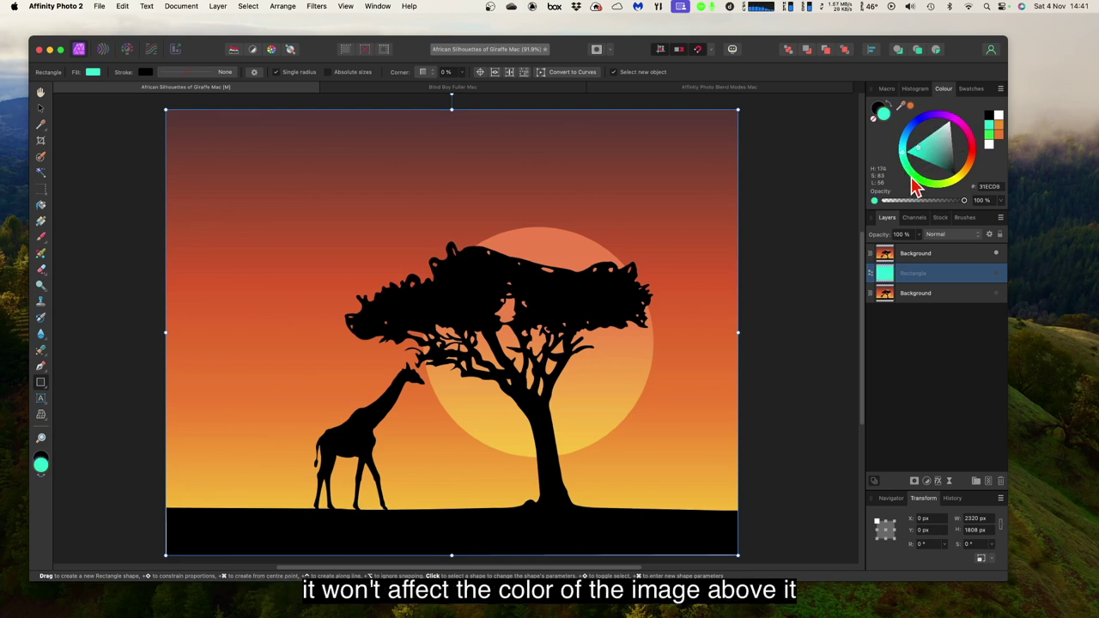
pyautogui.click(908, 165)
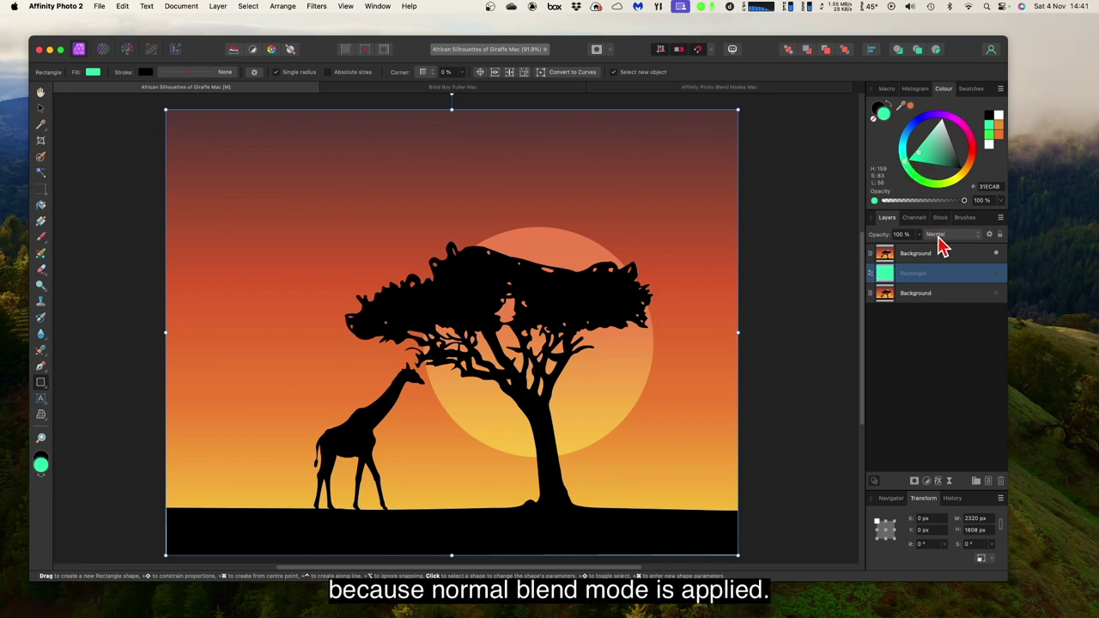
pyautogui.click(910, 106)
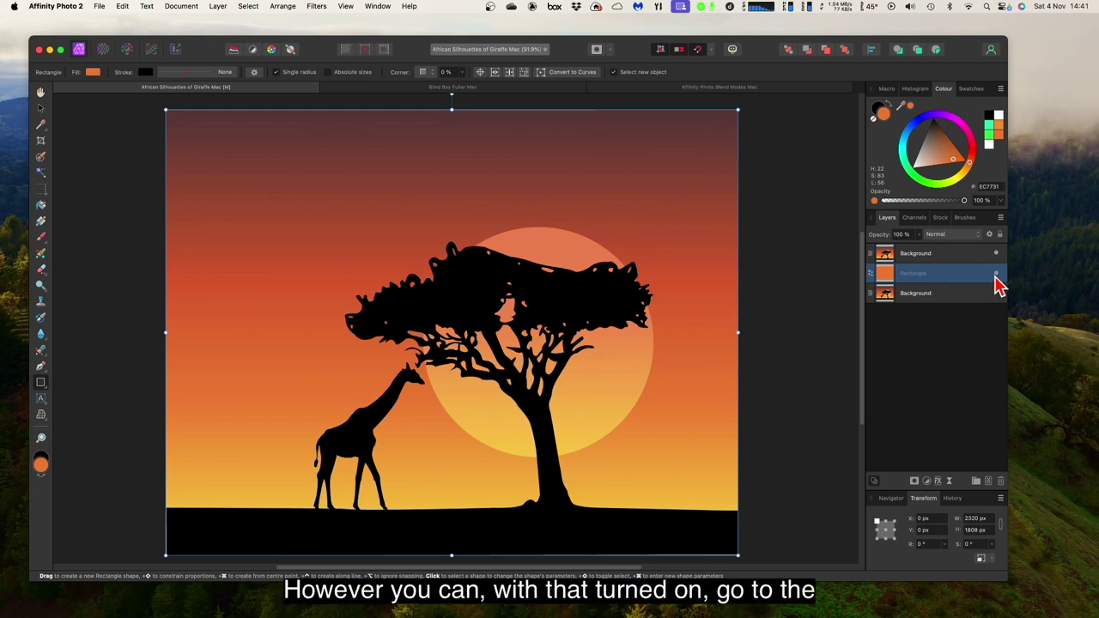
# - Set the top Background layer's blend mode to Multiply over the orange Rectangle layer, leaving the top Background layer selected
pyautogui.click(950, 256)
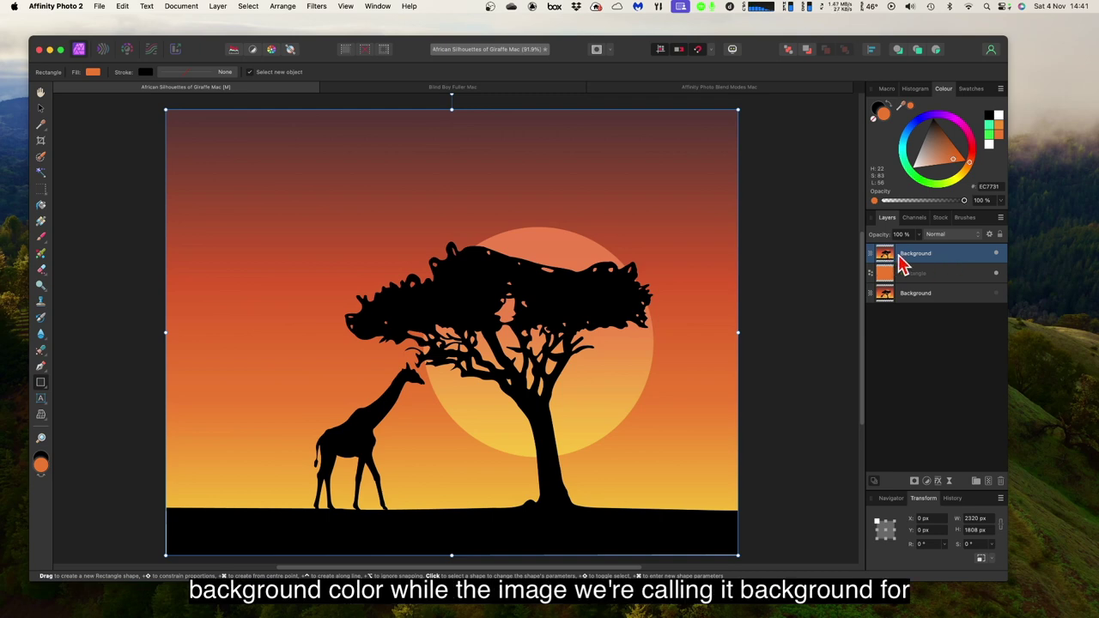
pyautogui.click(940, 235)
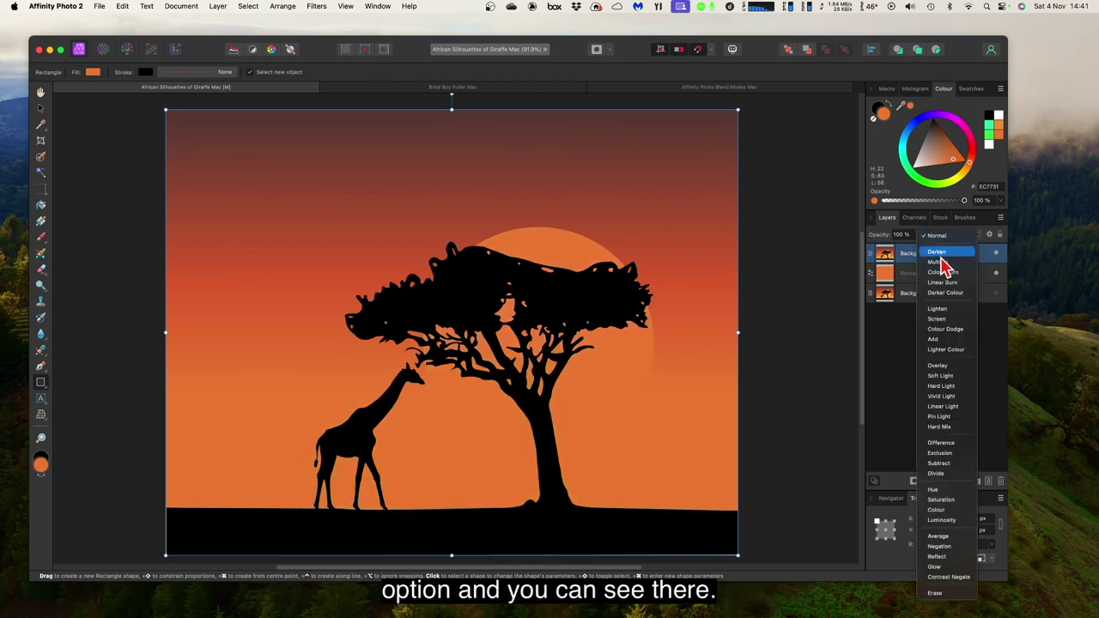
pyautogui.click(940, 264)
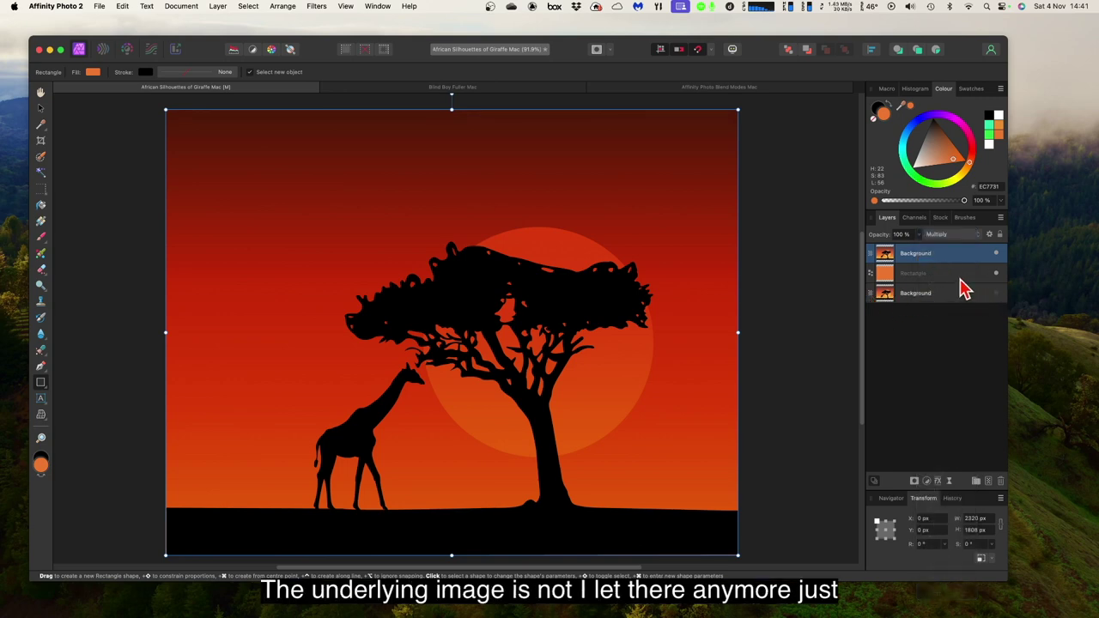
pyautogui.click(960, 276)
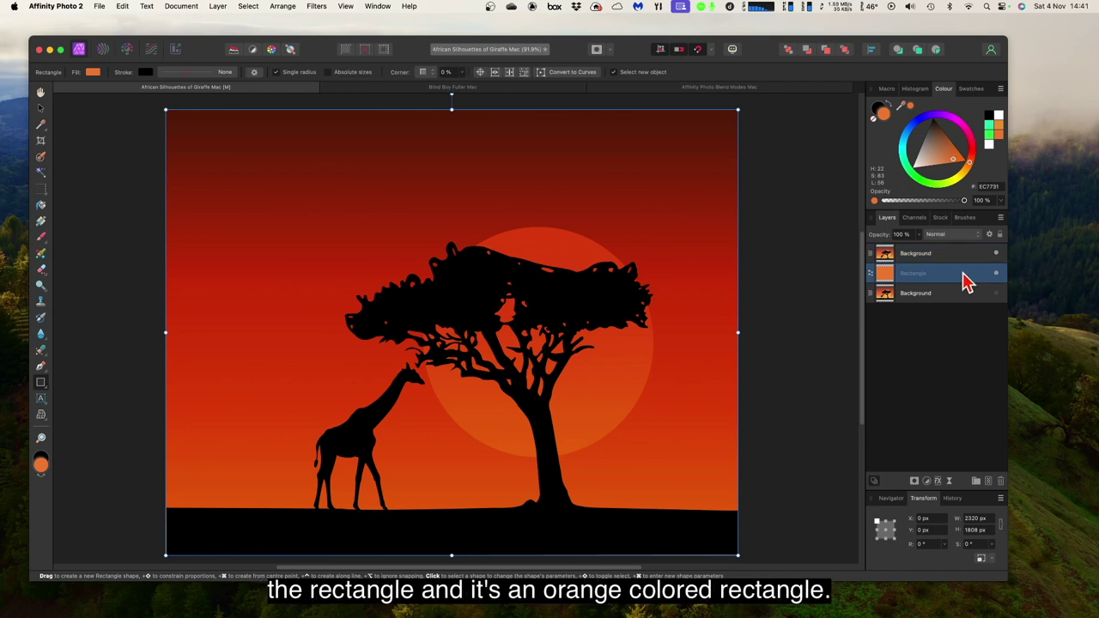
pyautogui.click(960, 259)
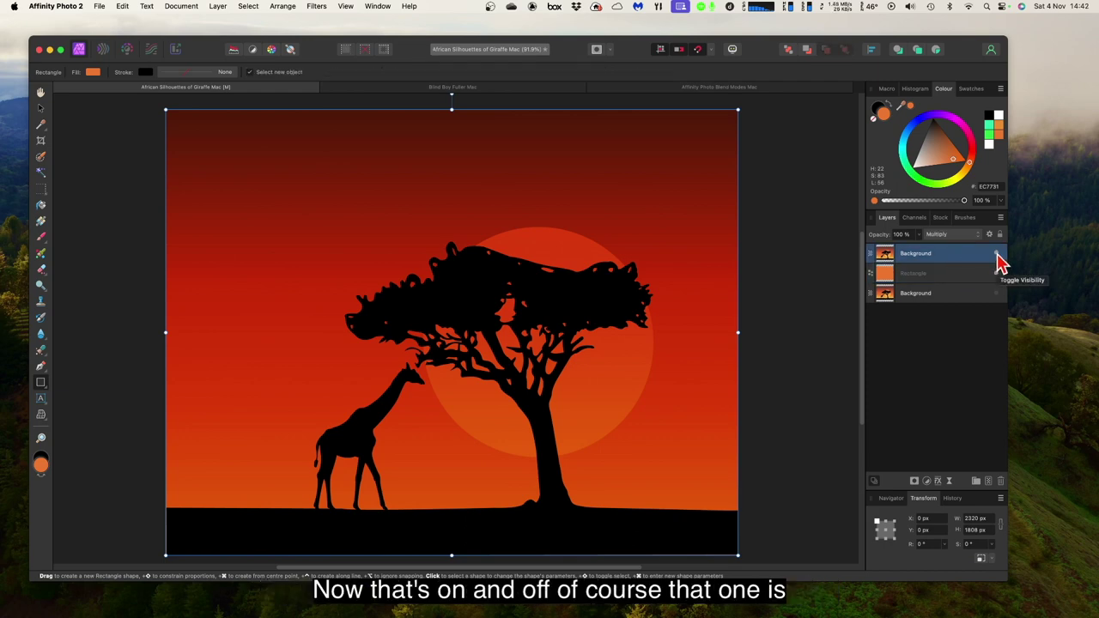
# - Hide and show the top Background layer and the orange Rectangle layer in turn to compare the Multiply effect
pyautogui.click(997, 257)
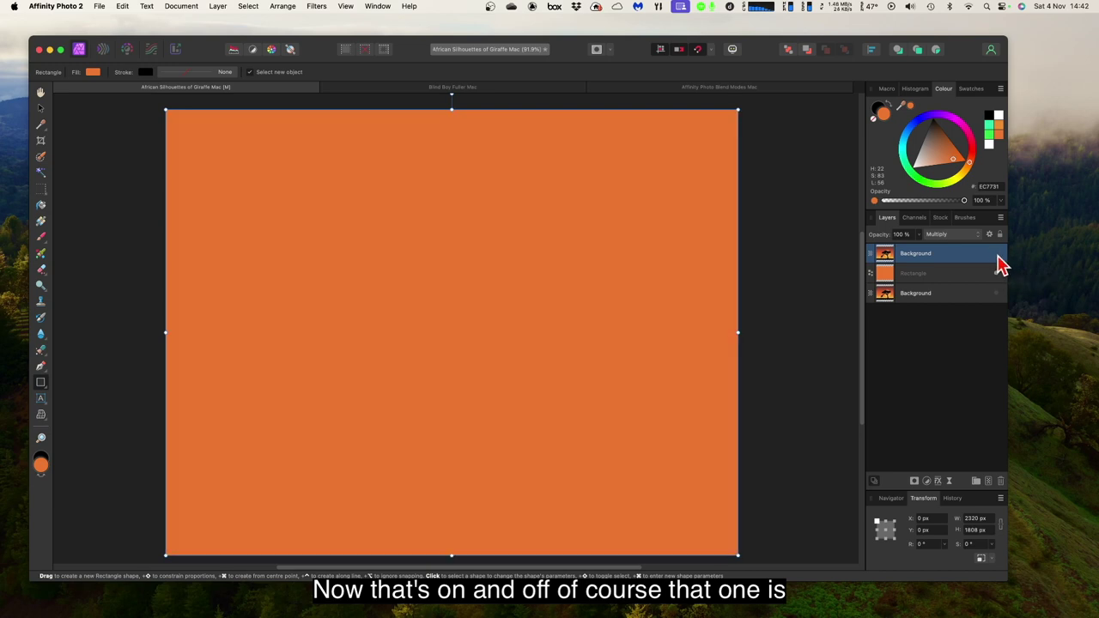
pyautogui.click(997, 255)
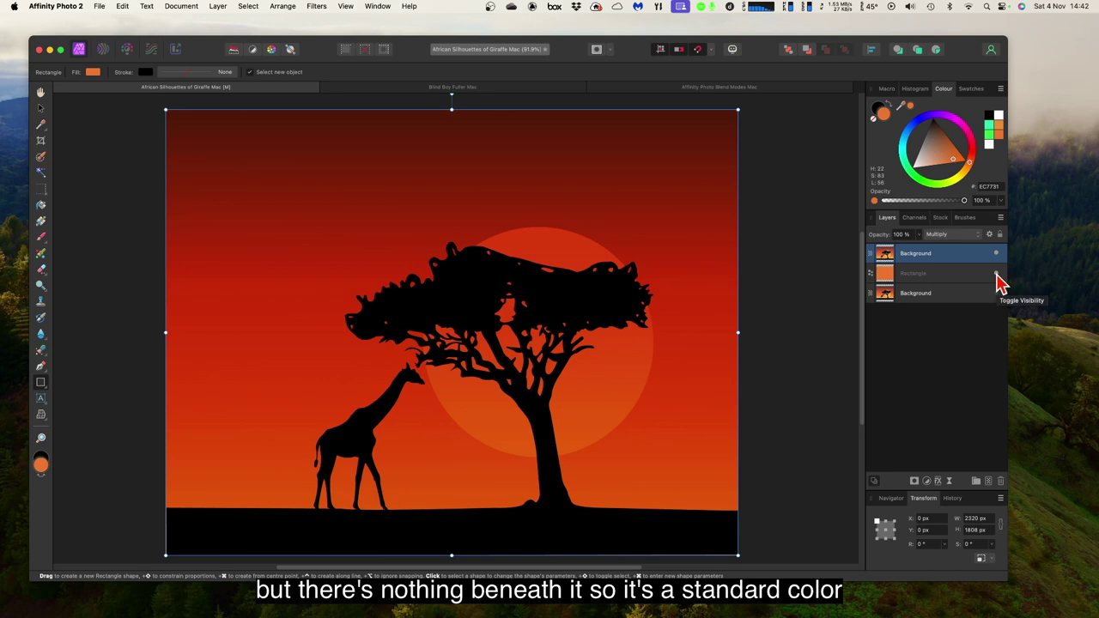
pyautogui.click(997, 275)
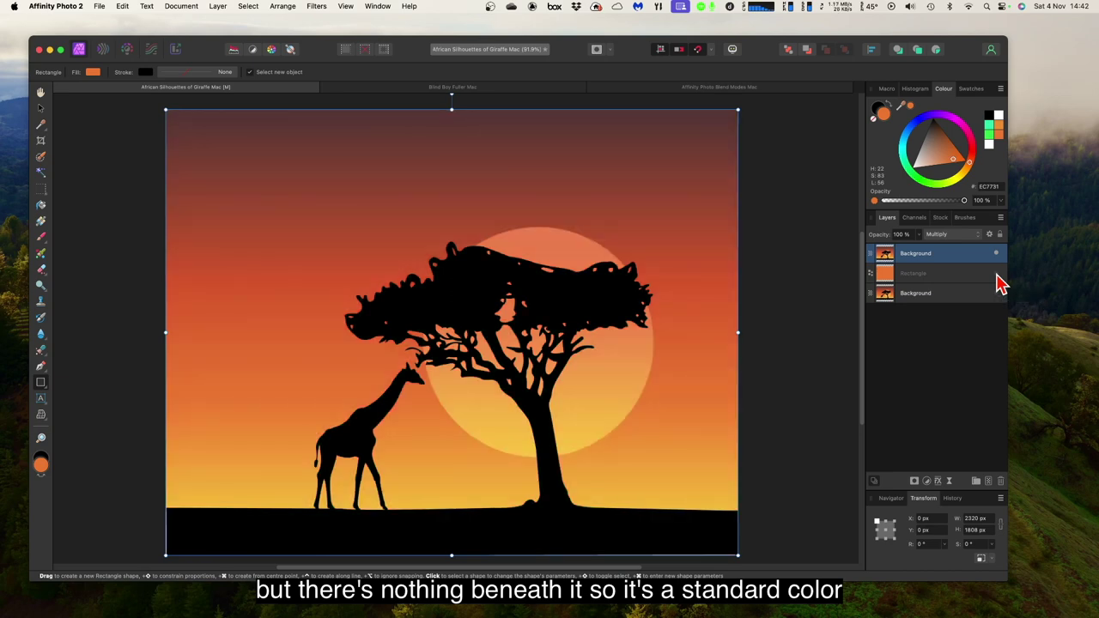
pyautogui.click(997, 275)
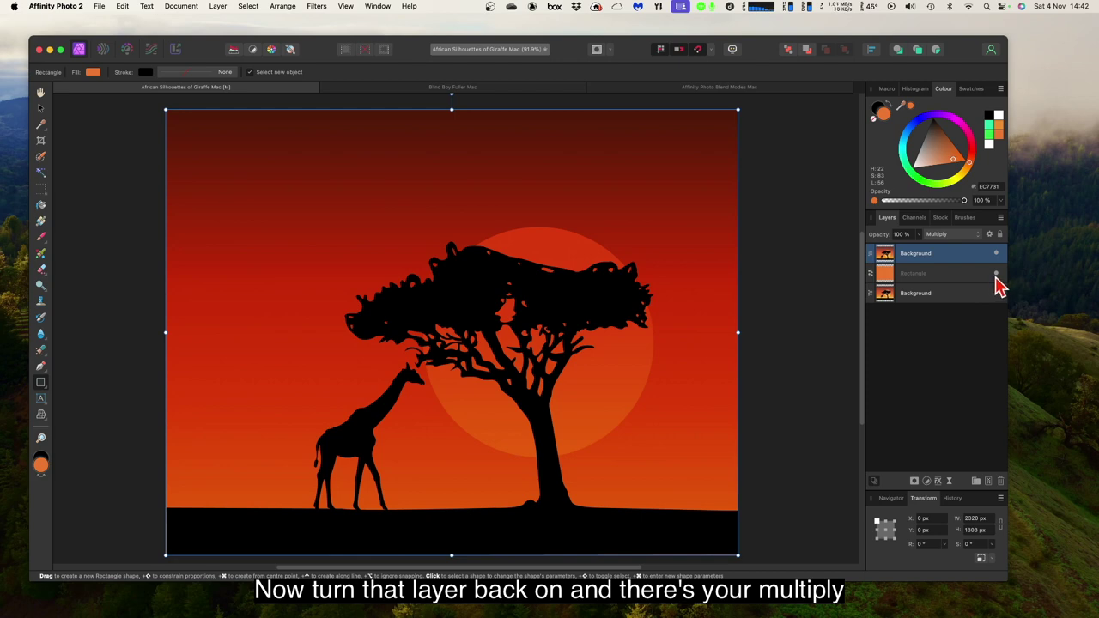
# - Try the Screen blend mode on the top Background layer, and set the layer to Overlay
pyautogui.click(944, 235)
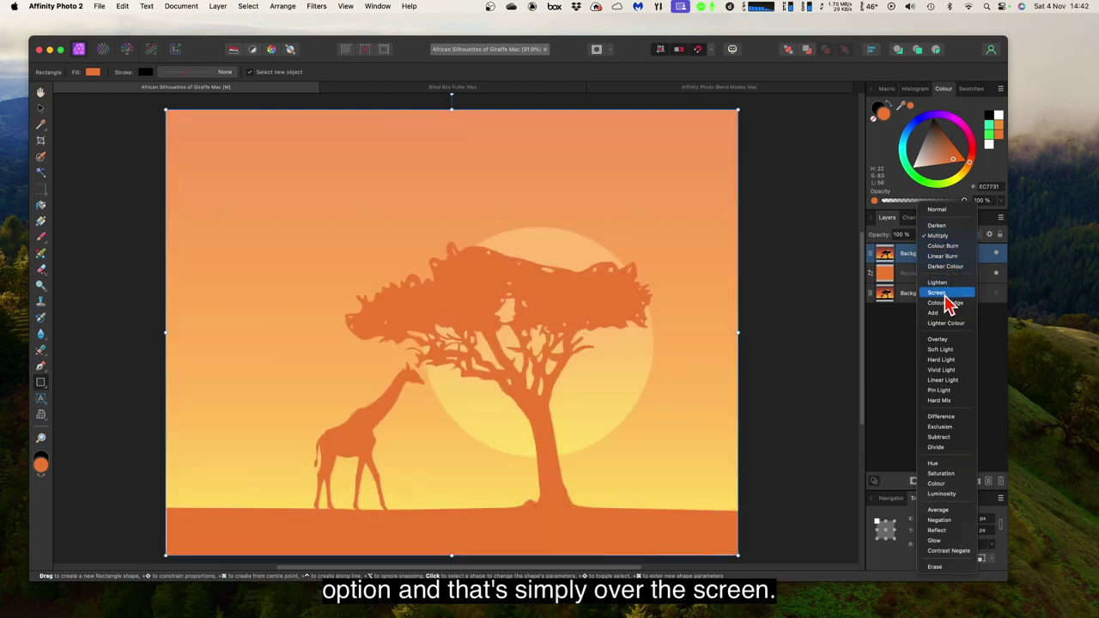
pyautogui.click(946, 295)
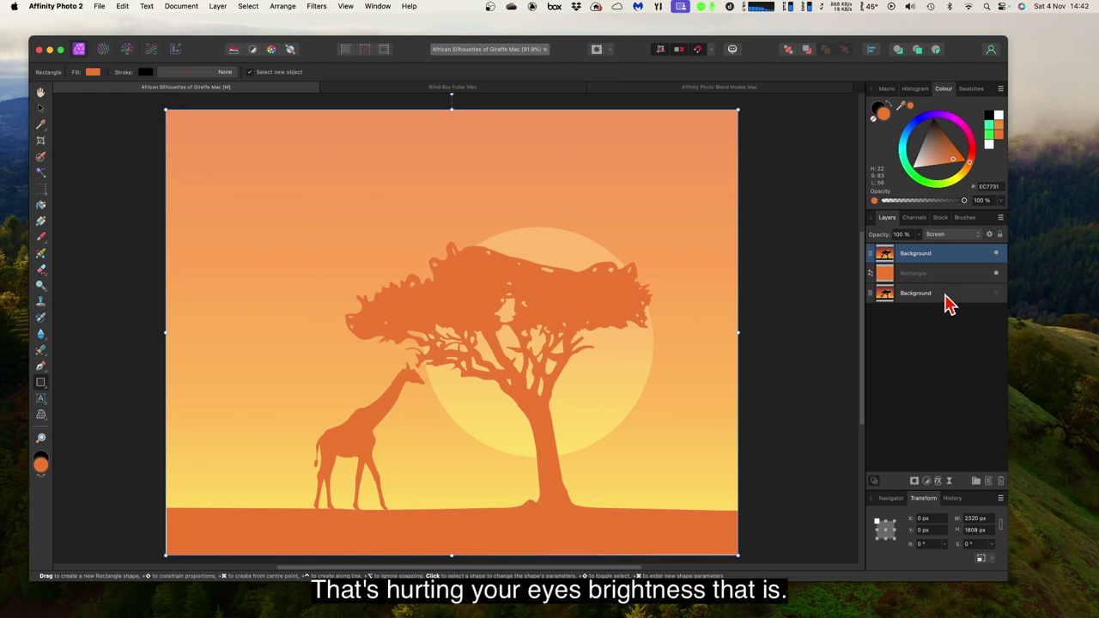
pyautogui.click(947, 234)
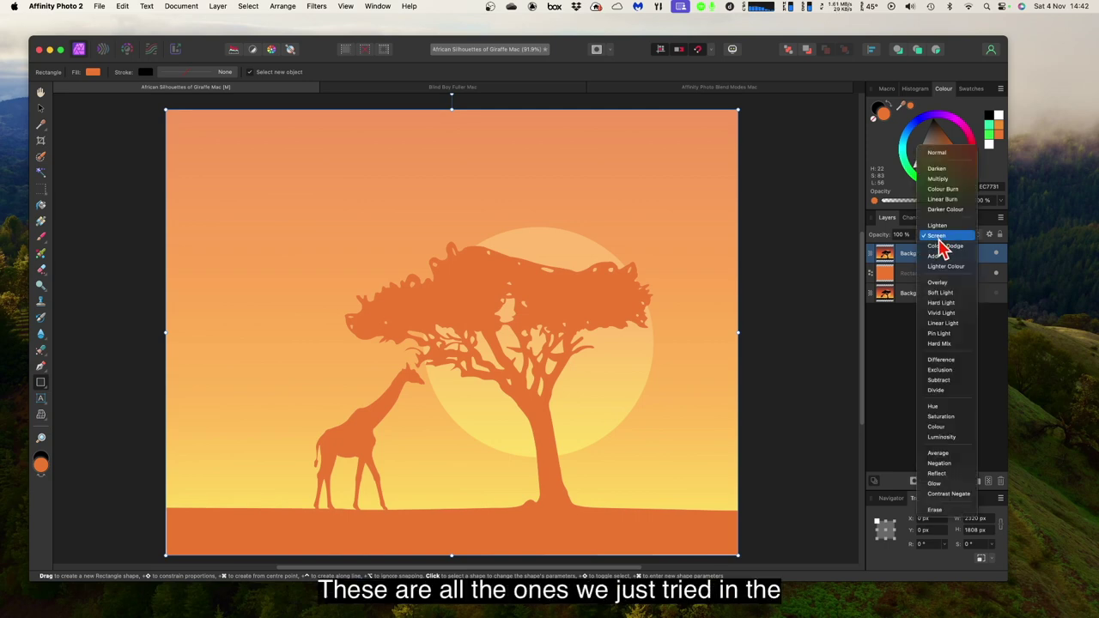
pyautogui.click(939, 287)
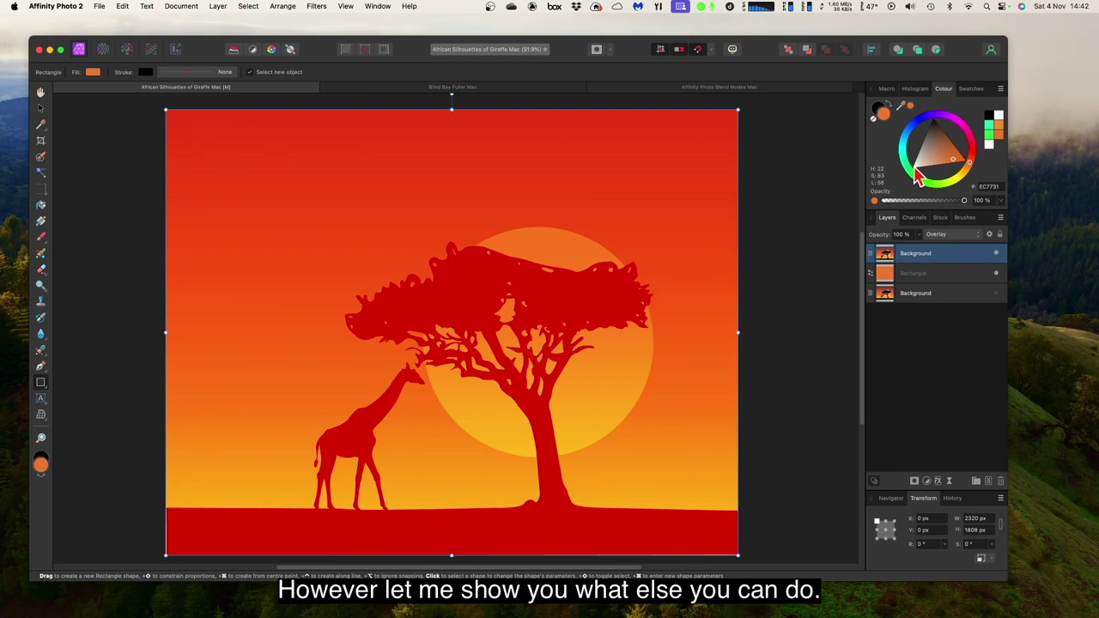
# - Select the Rectangle layer beneath the Overlay image and recolour it to blue 31ADEC
pyautogui.moveTo(910, 172); pyautogui.dragTo(923, 139)
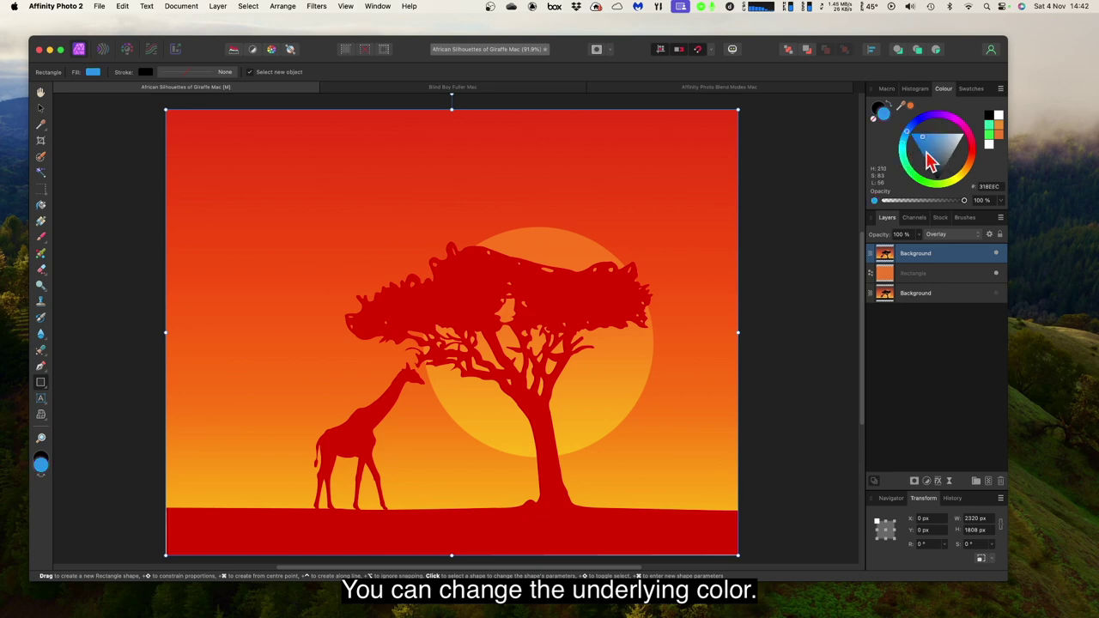
pyautogui.click(974, 283)
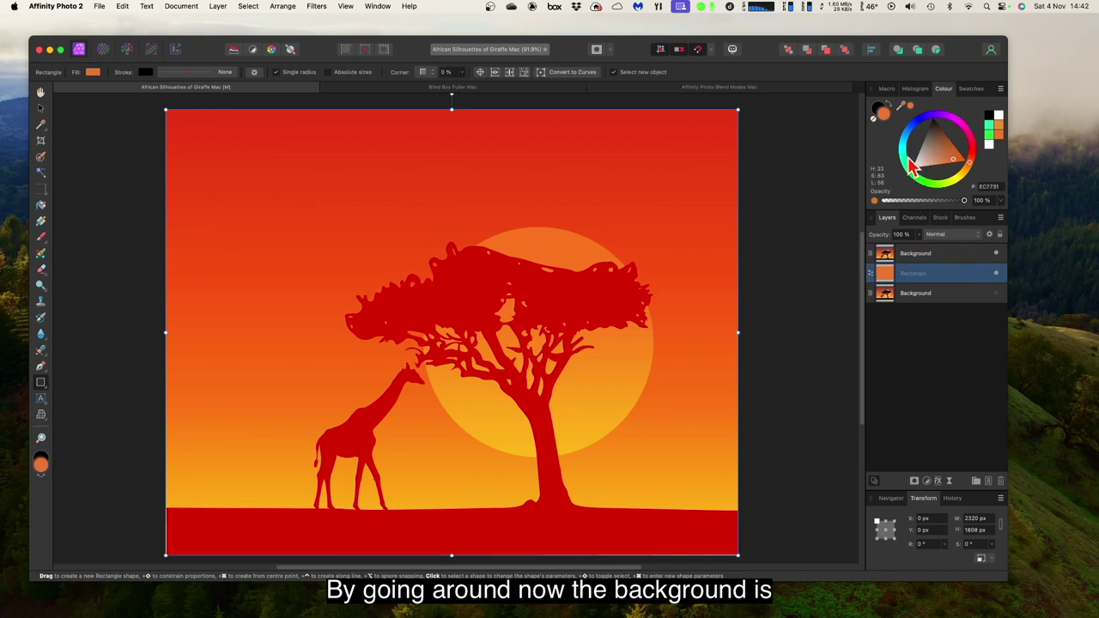
pyautogui.moveTo(910, 178); pyautogui.dragTo(911, 146)
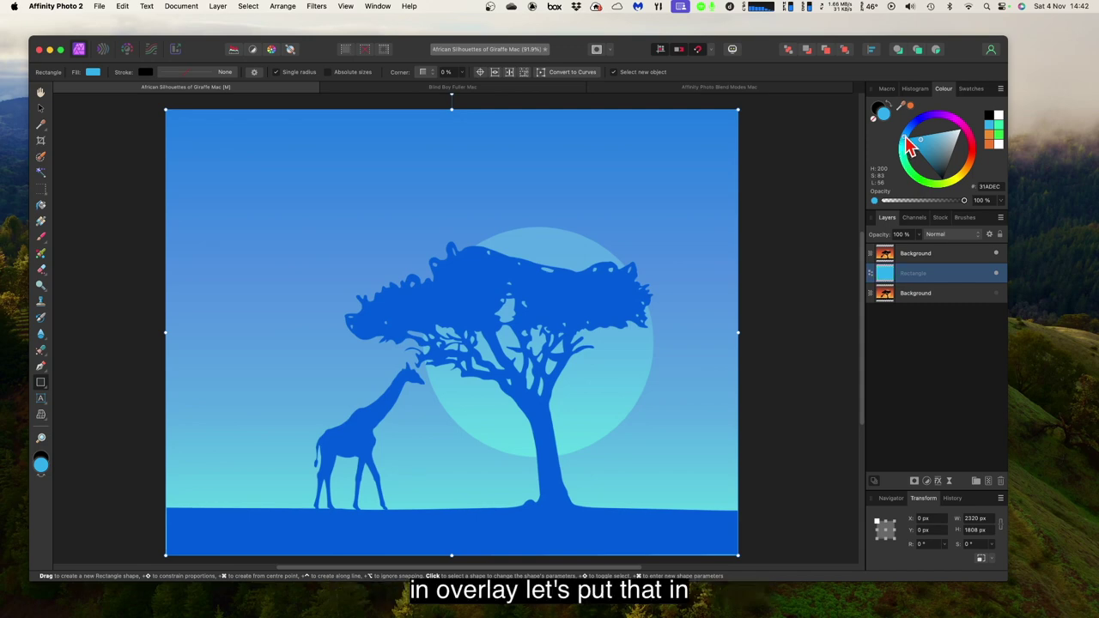
# - Set the top Background layer's blend mode to Multiply over the blue Rectangle layer
pyautogui.click(936, 257)
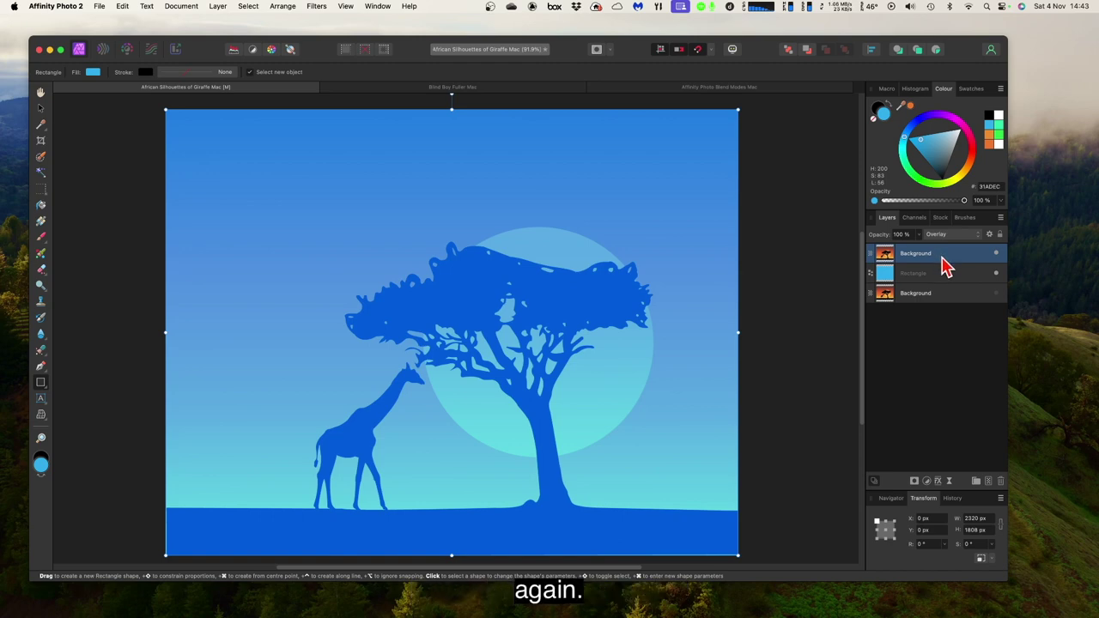
pyautogui.click(943, 237)
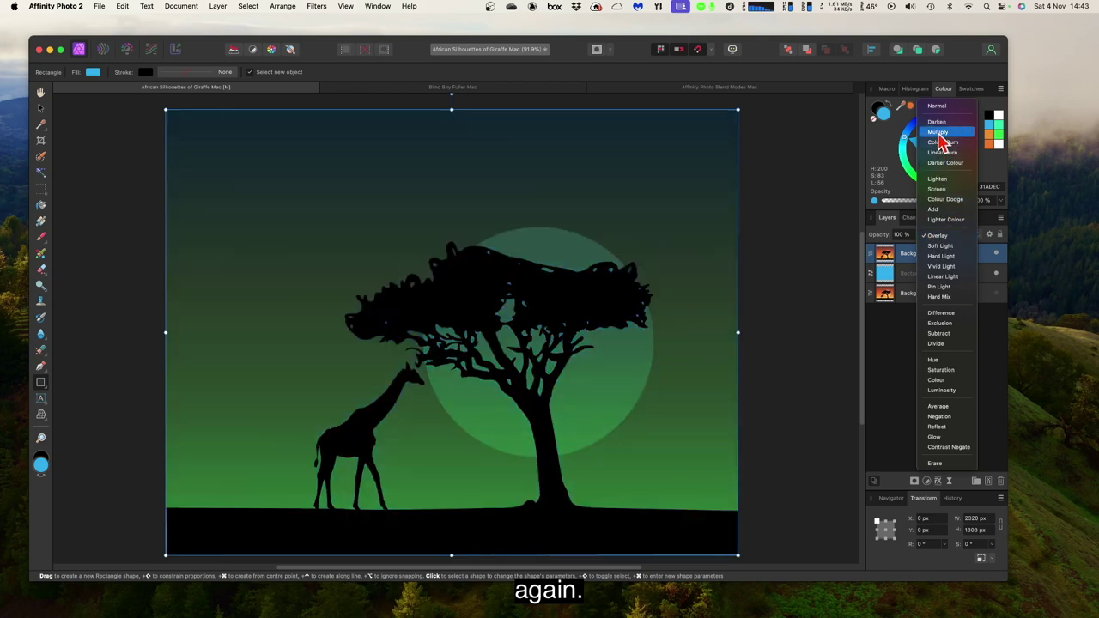
pyautogui.click(939, 135)
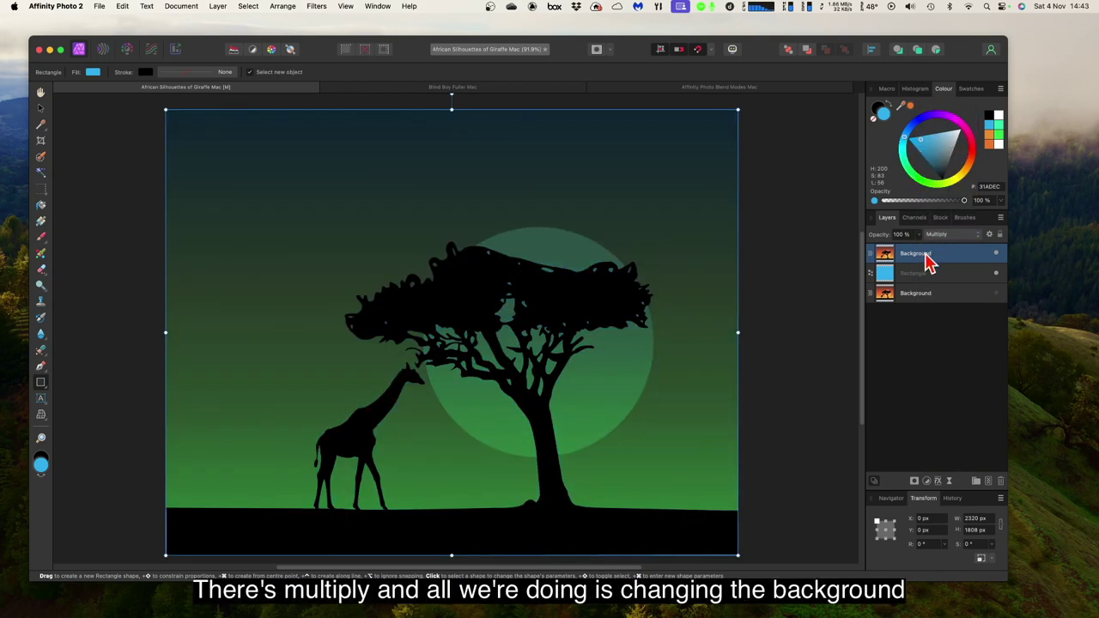
# - Recolour the Rectangle layer around the colour wheel through magenta, turquoise 31ECD1 and purple D131EC to vary the Multiply effect
pyautogui.click(924, 282)
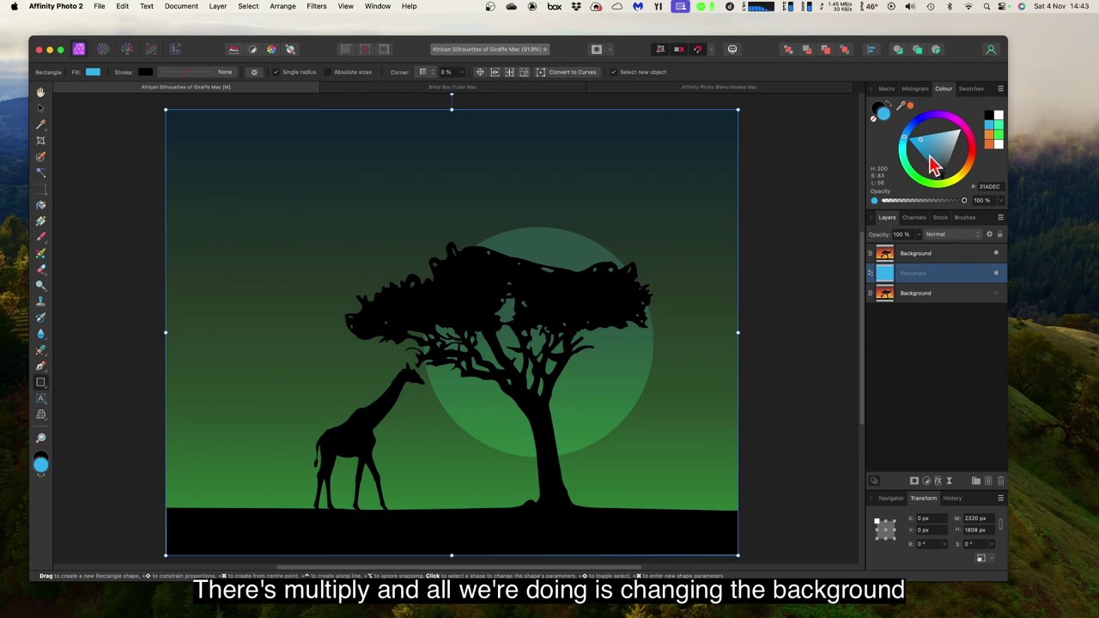
pyautogui.moveTo(910, 148); pyautogui.dragTo(946, 123)
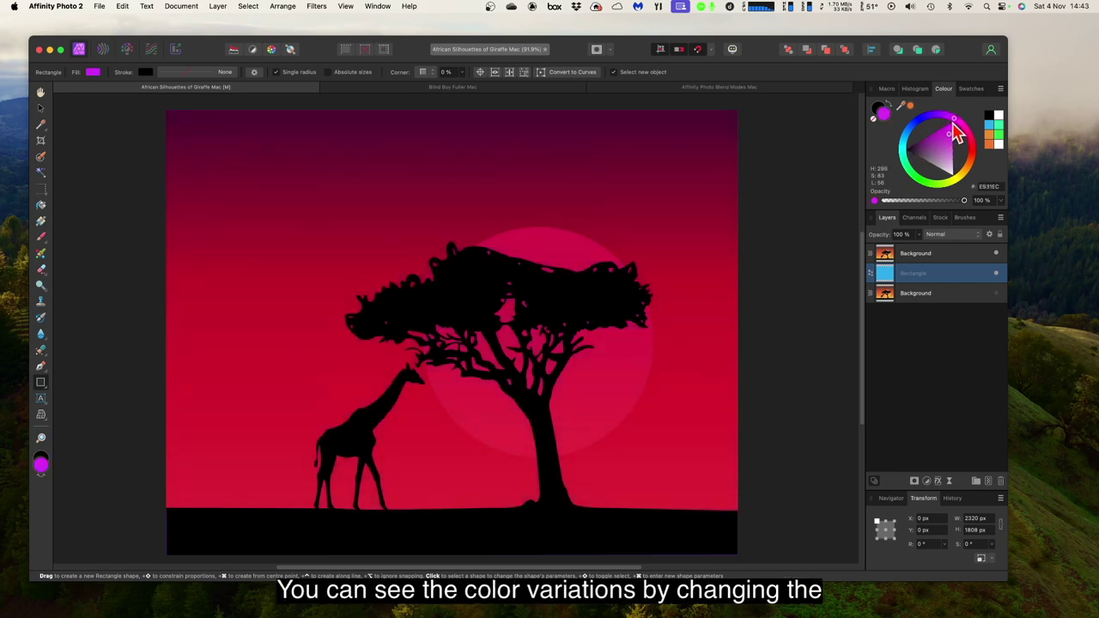
pyautogui.moveTo(975, 159); pyautogui.dragTo(949, 191)
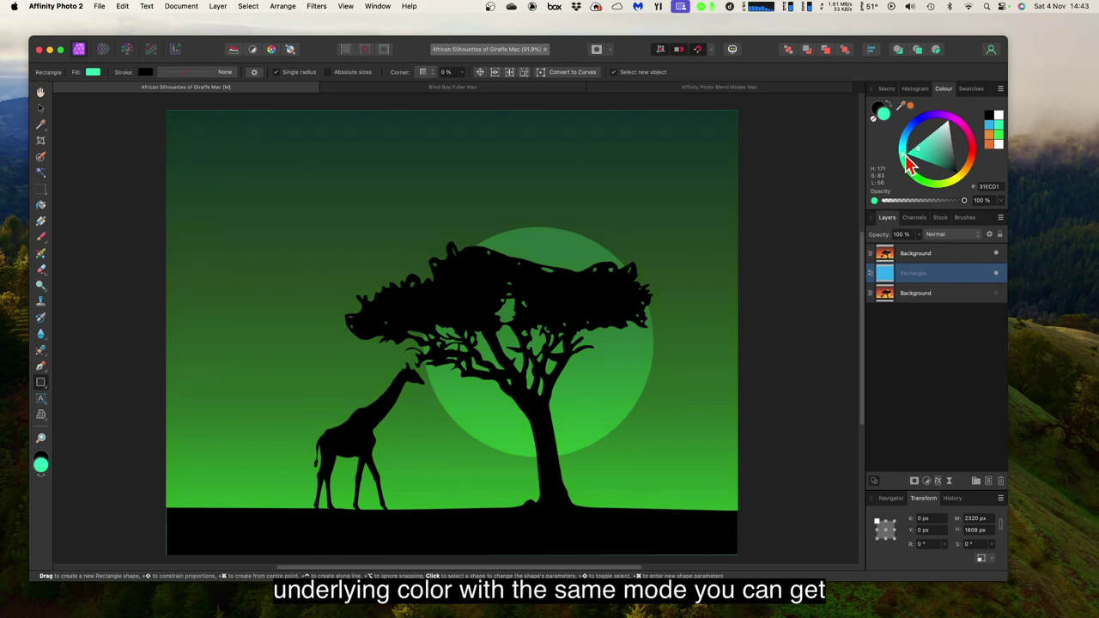
pyautogui.moveTo(910, 155); pyautogui.dragTo(945, 122)
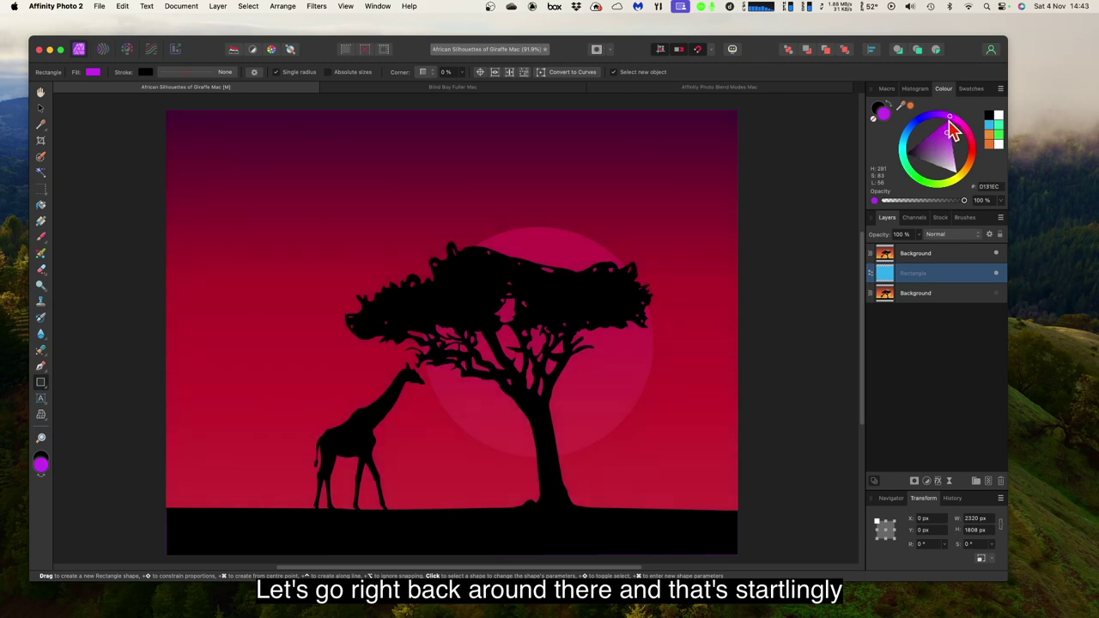
pyautogui.moveTo(963, 129); pyautogui.dragTo(975, 168)
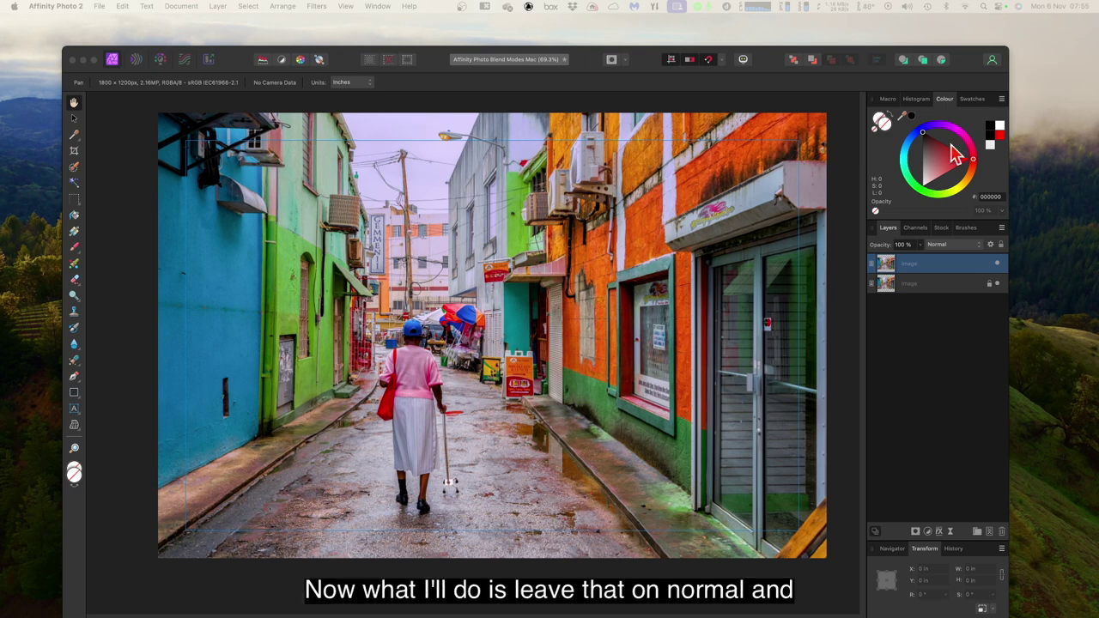
# - Preview the available blend modes on the upper Image layer of the street photo, keeping the layer on Normal
pyautogui.click(940, 247)
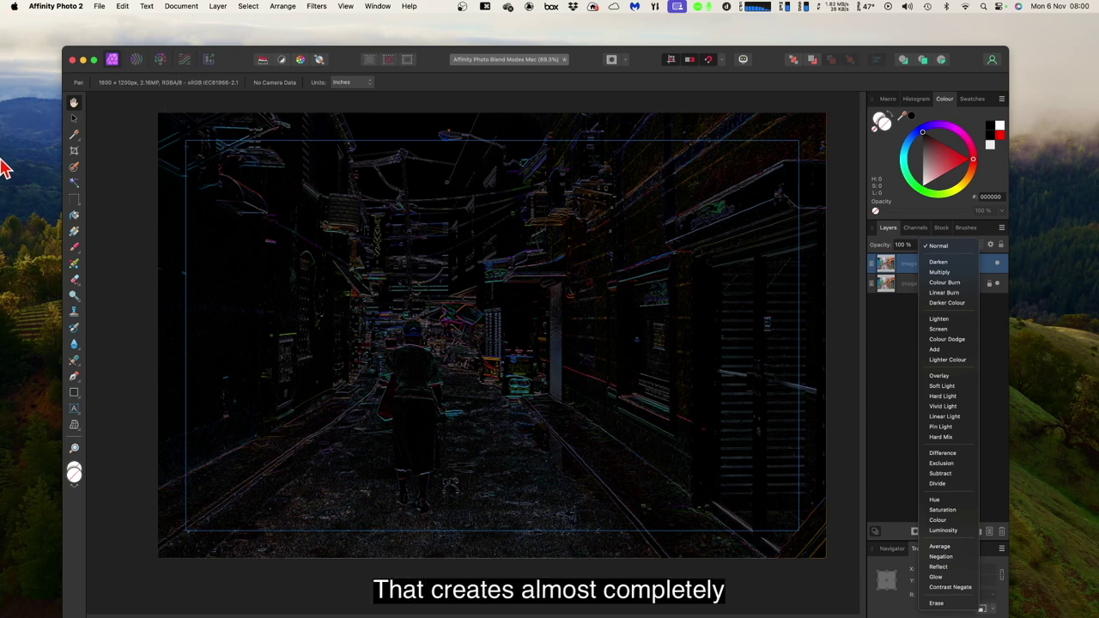
pyautogui.press('F11')
pyautogui.press('F11')
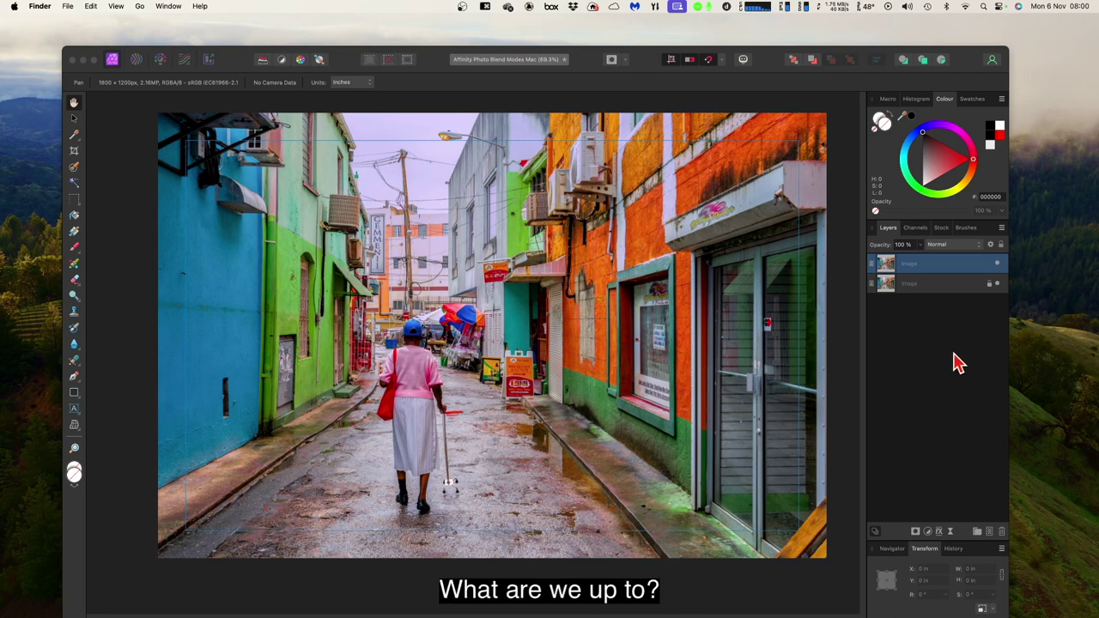
pyautogui.click(938, 248)
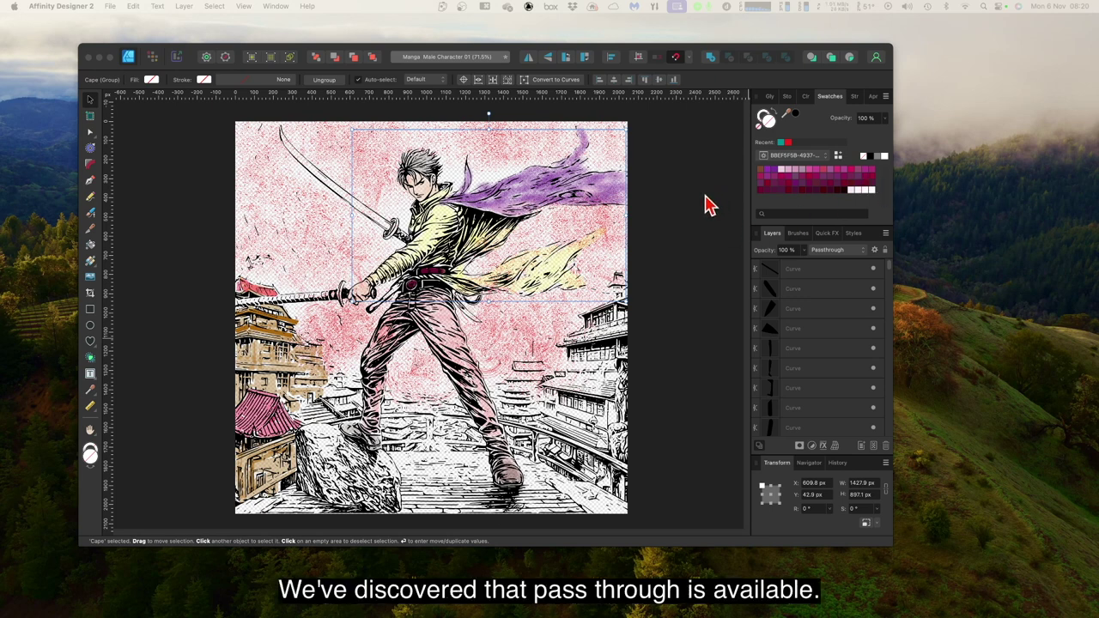
# - Examine the blend mode options of the Passthrough Cape group in Affinity Designer, and return to Affinity Photo with the Image layer kept on Normal
pyautogui.click(836, 260)
pyautogui.click(835, 258)
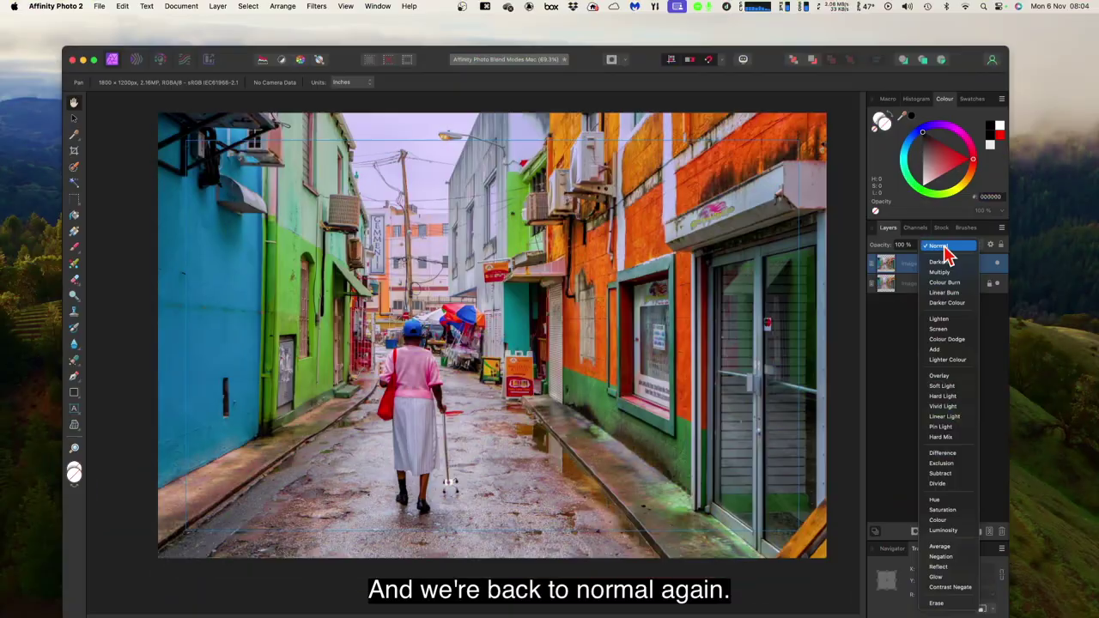
pyautogui.click(943, 247)
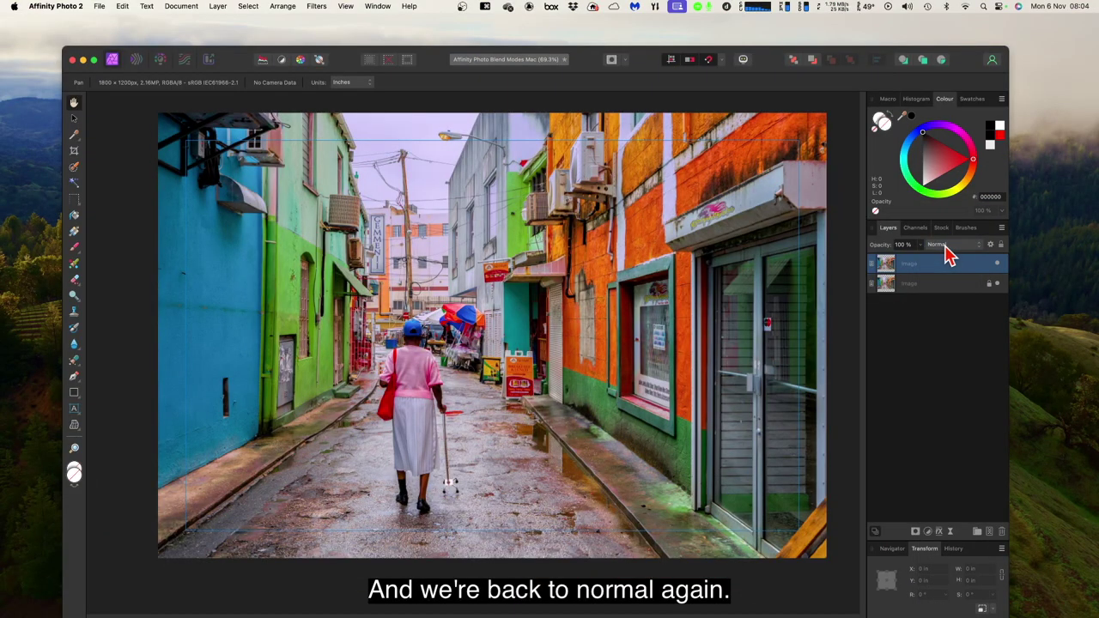